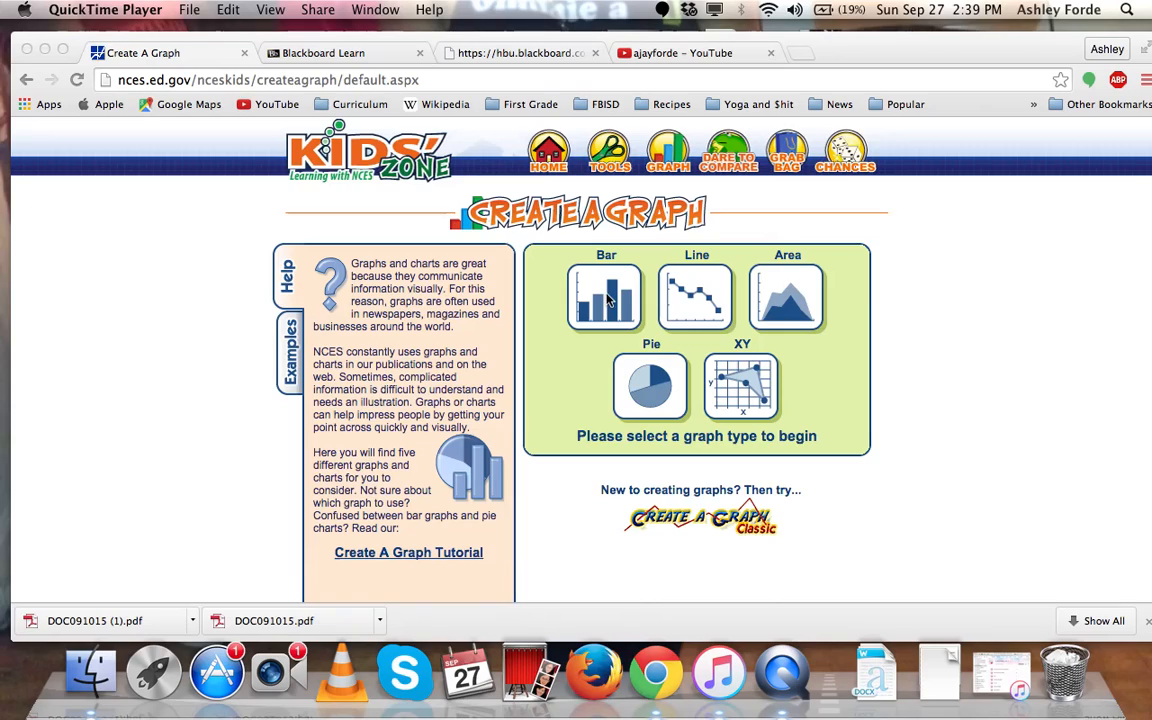
- Start a new graph of the Bar type
click(607, 300)
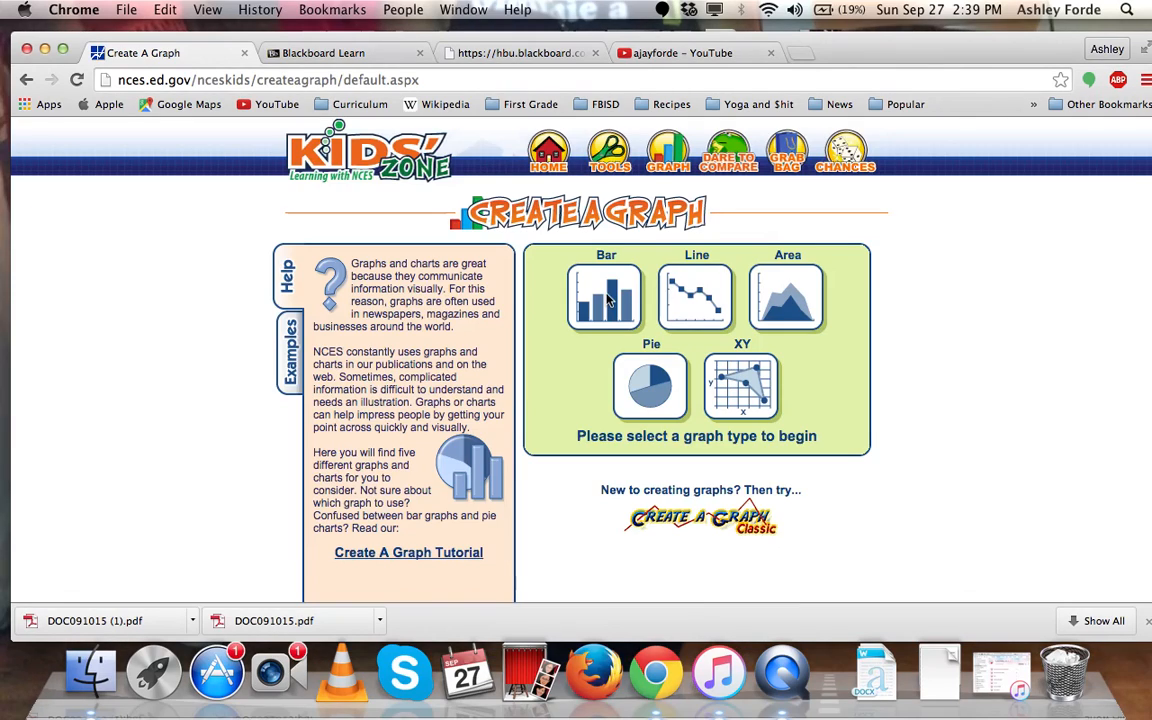
click(605, 312)
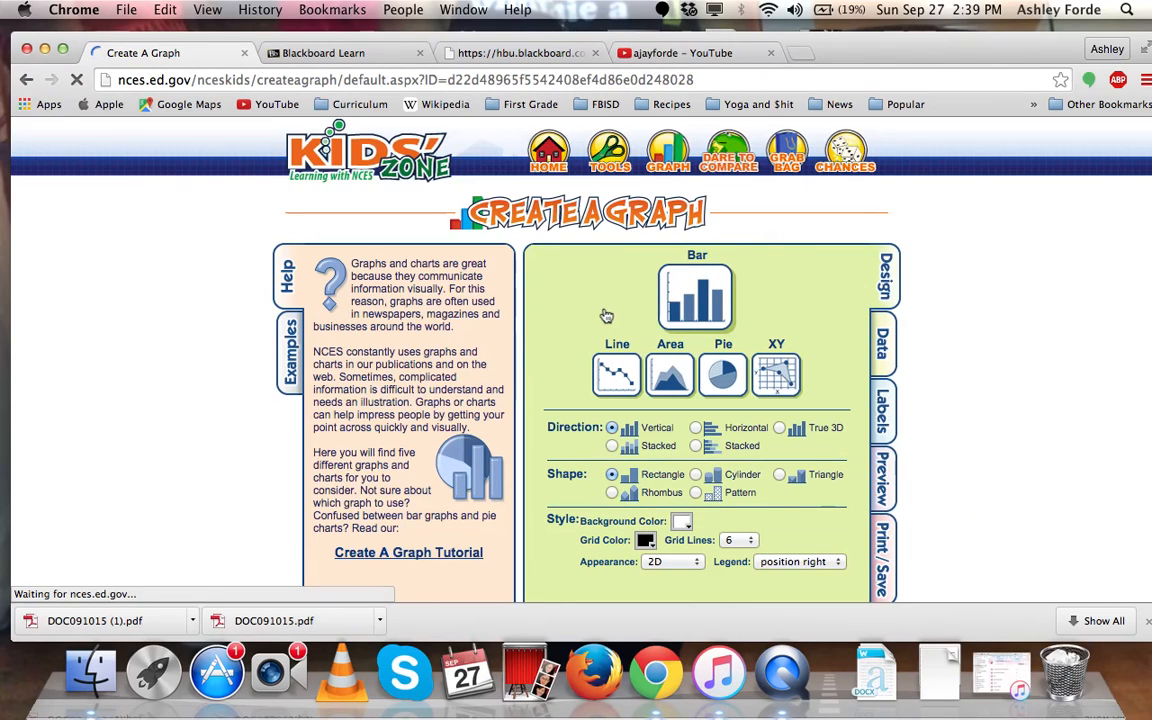
scroll(640, 320, down, 4)
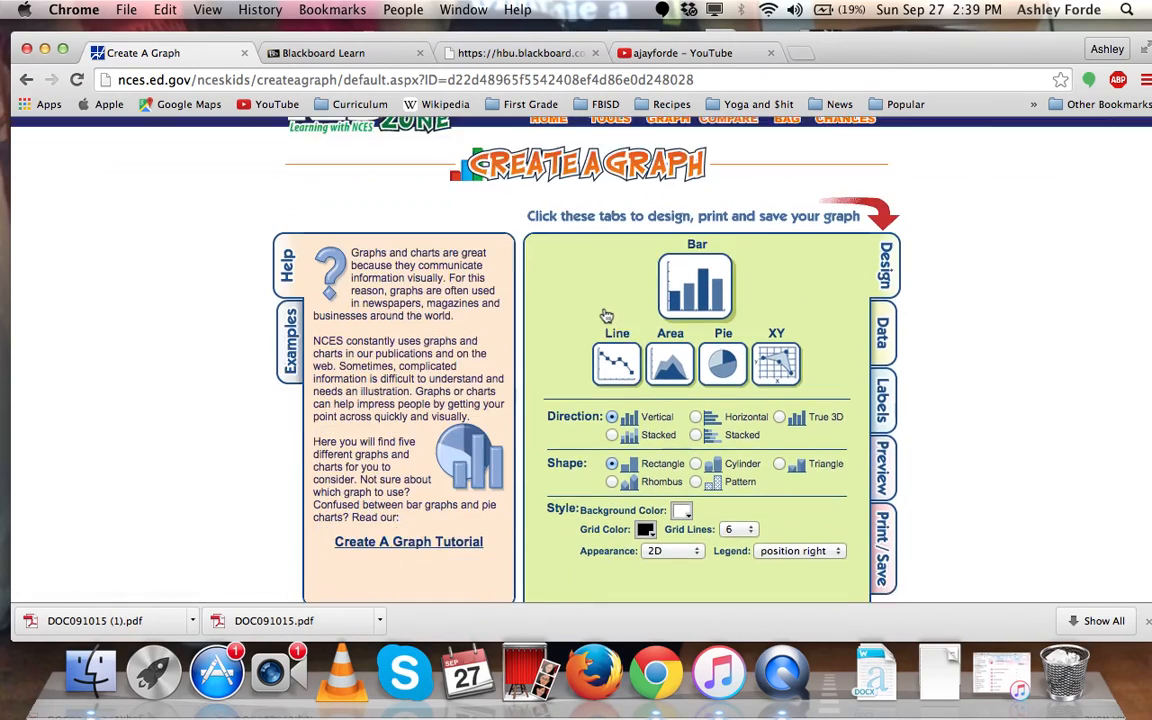
scroll(667, 325, up, 2)
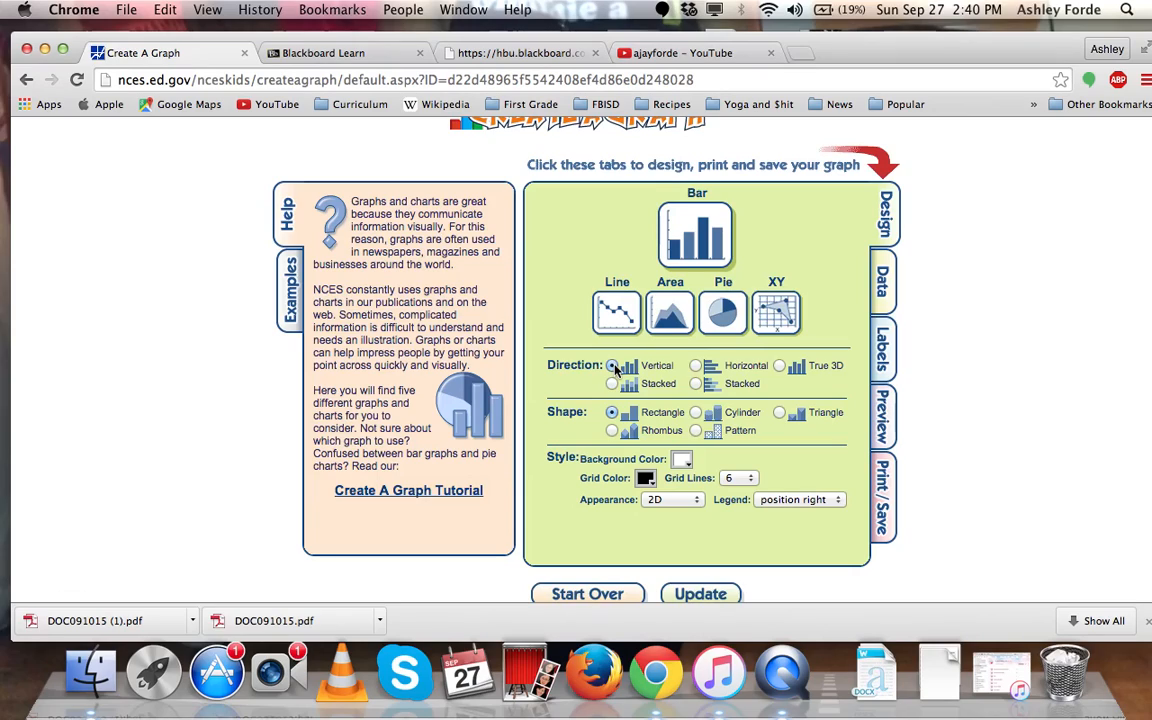
- Set the bar shape to Pattern and the number of grid lines to 5
click(696, 431)
scroll(690, 430, down, 3)
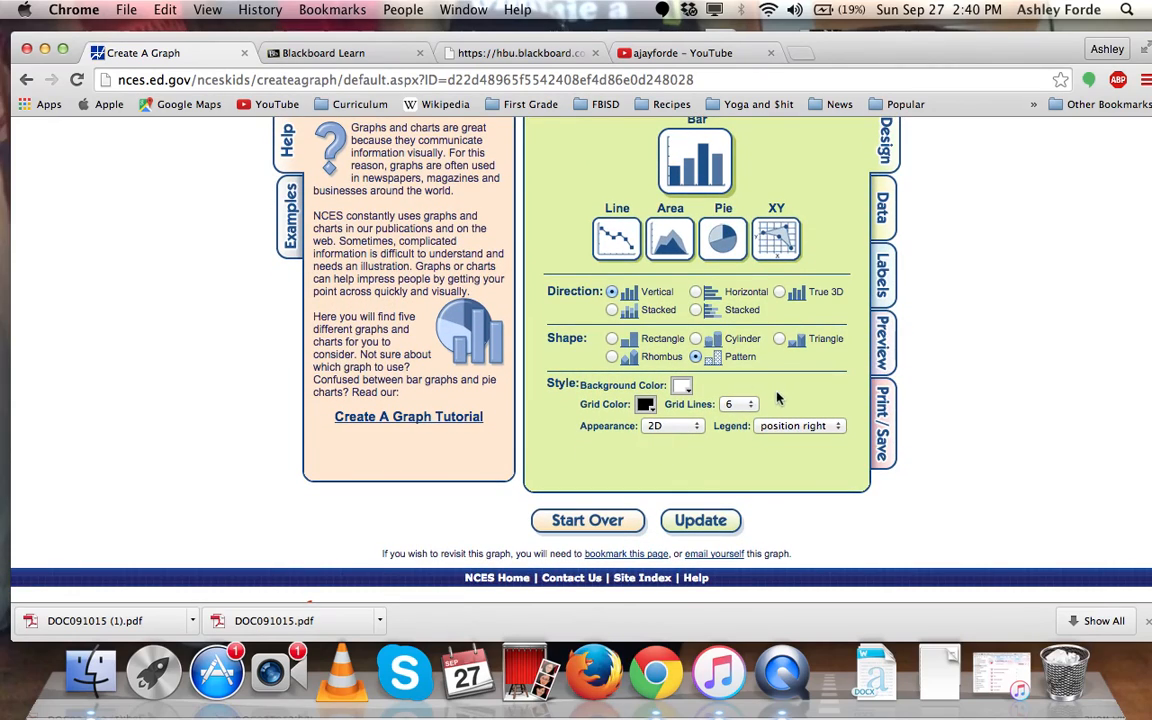
click(749, 404)
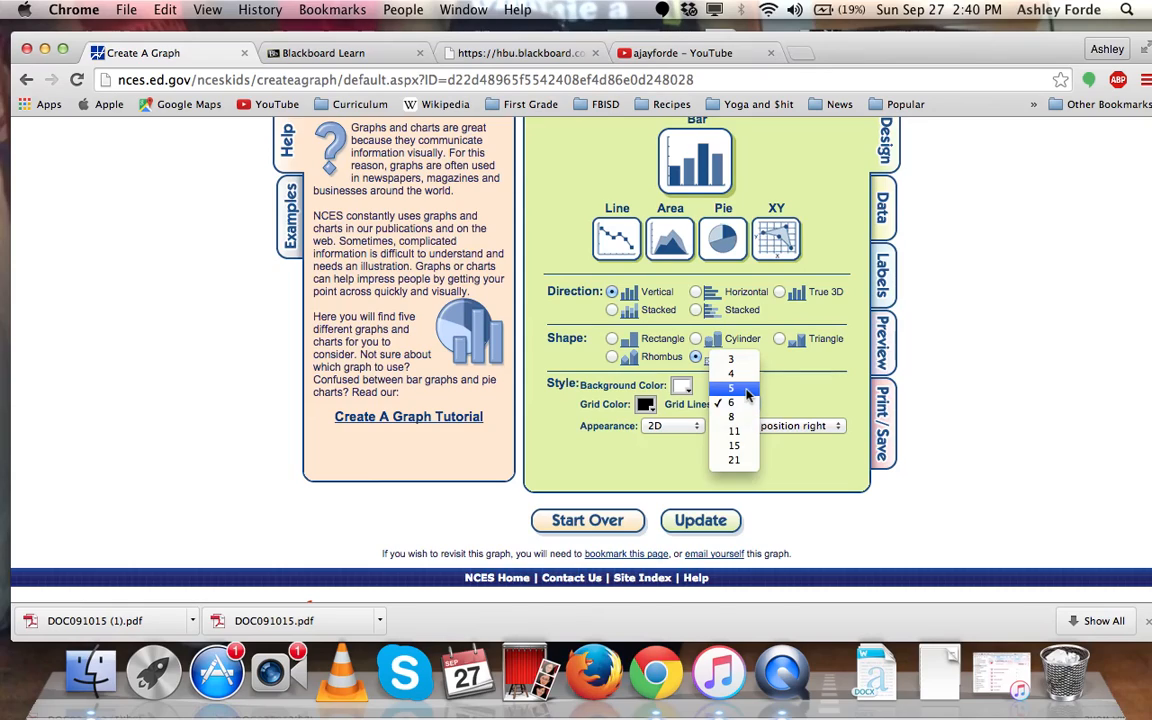
click(745, 388)
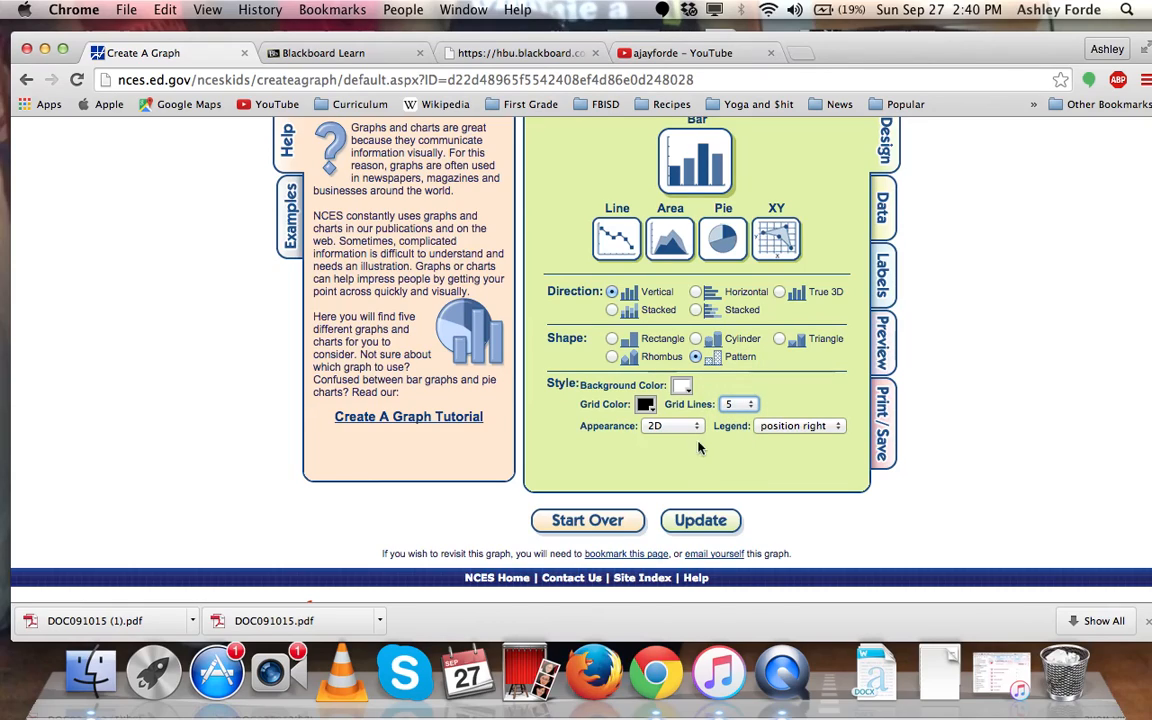
scroll(783, 358, up, 2)
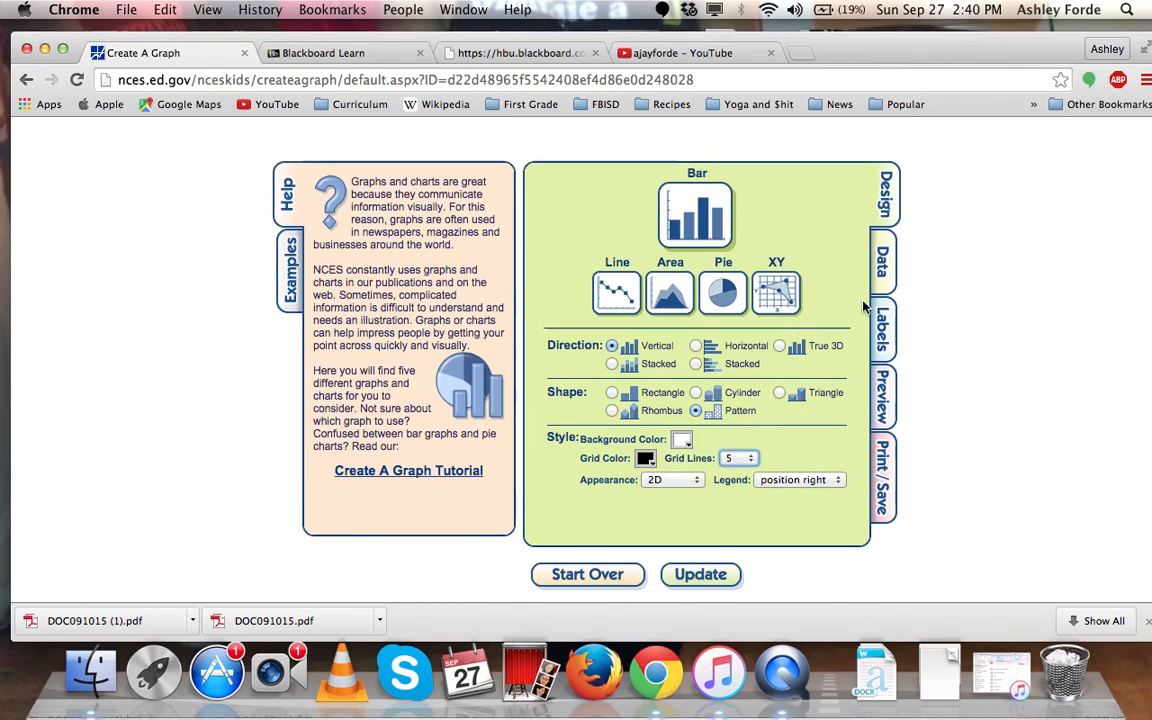
- In the graph data, enter the title "Favorite Ice Flavors" and the X axis label "Ice Cream Flavors"
click(884, 270)
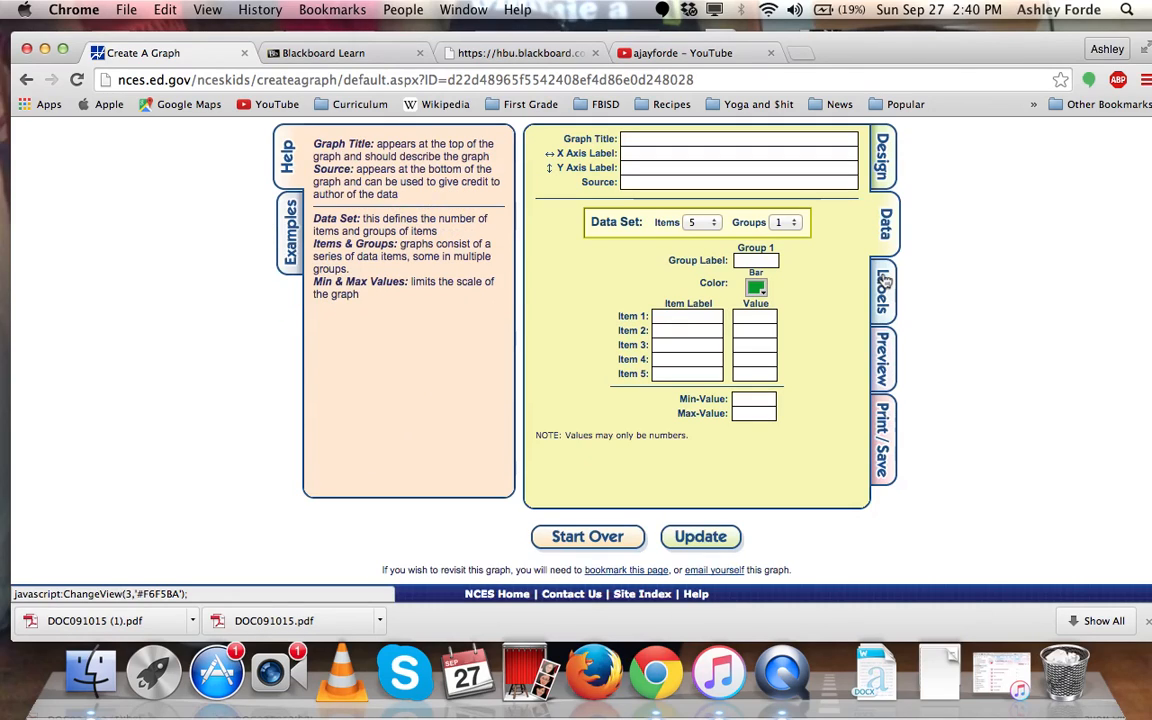
scroll(884, 283, up, 3)
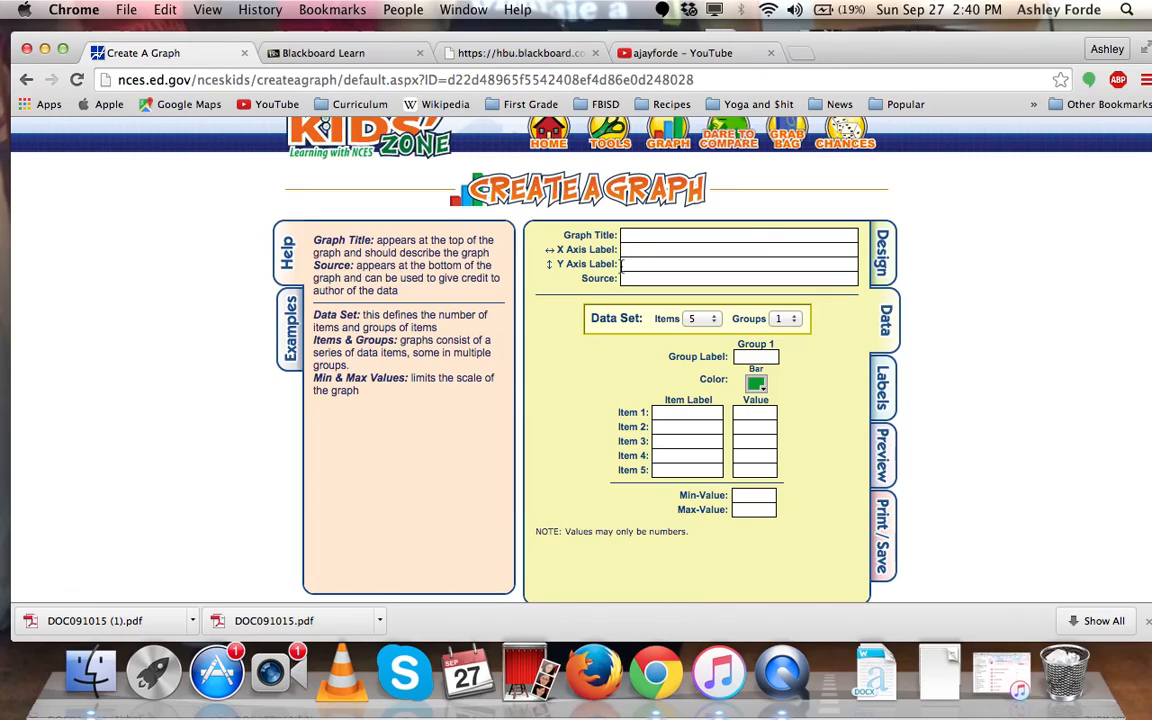
click(629, 238)
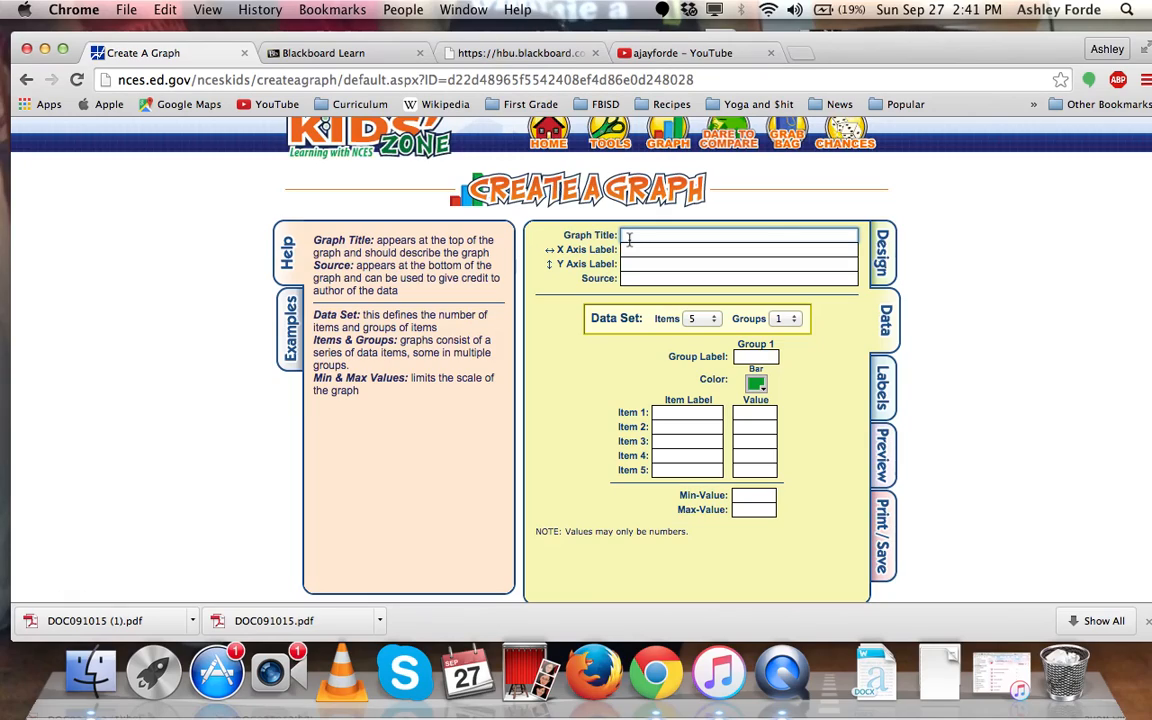
text(Favorite Ice Flavors)
click(628, 262)
click(628, 249)
text(Ice)
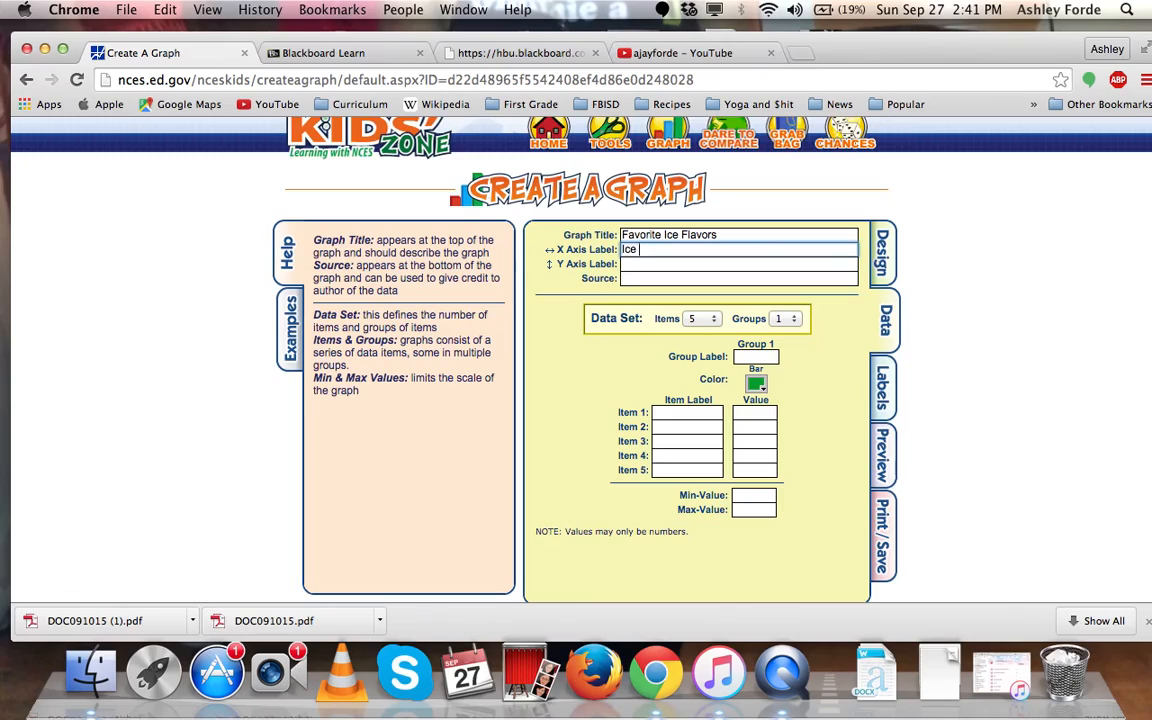
text( Cream Flavor)
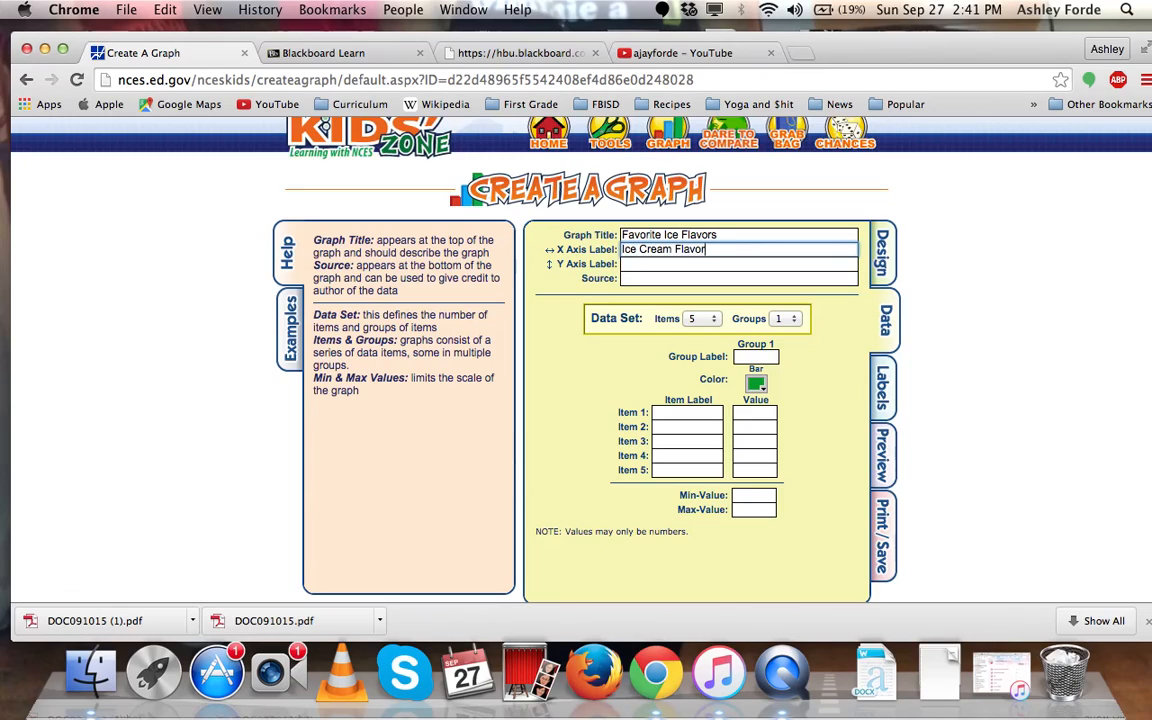
text(s)
- Label the Y axis "Number of Students" and enter the teacher's class as the data source
click(628, 264)
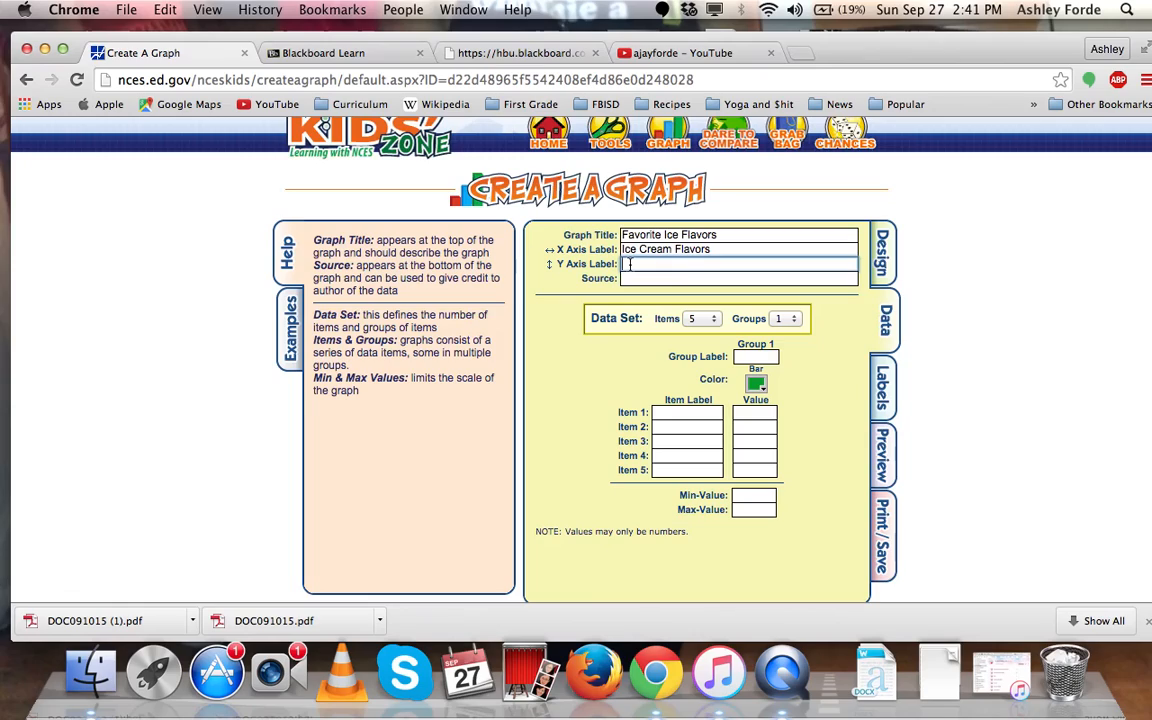
text(Number of Students)
key(Tab)
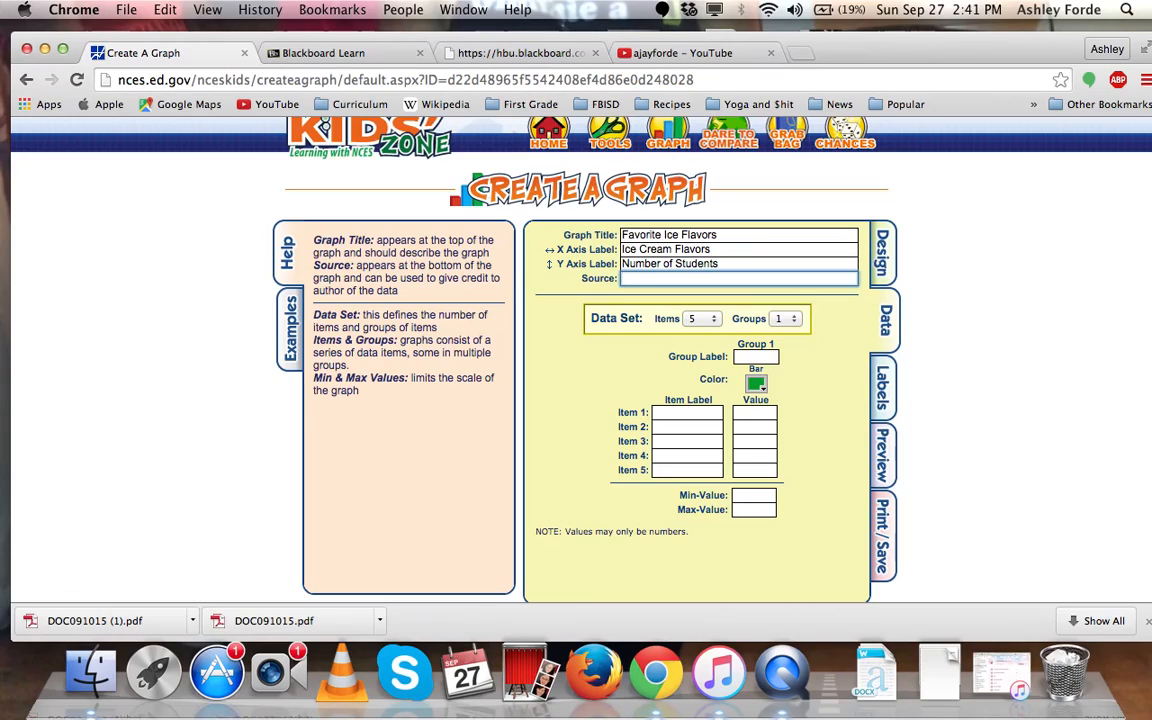
text(Ms. Ford'e's Class)
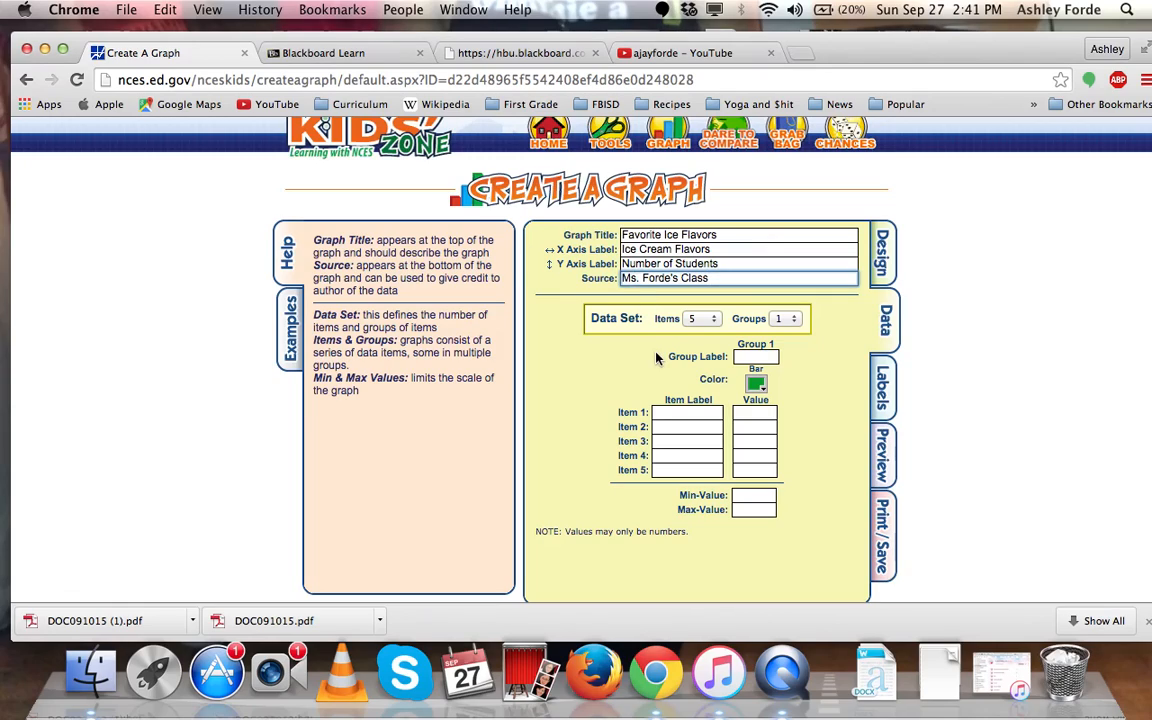
- Label the items Vanilla, Chocolate, Strawberry and Cookie N Cream, and set the data set to 4 items
click(666, 414)
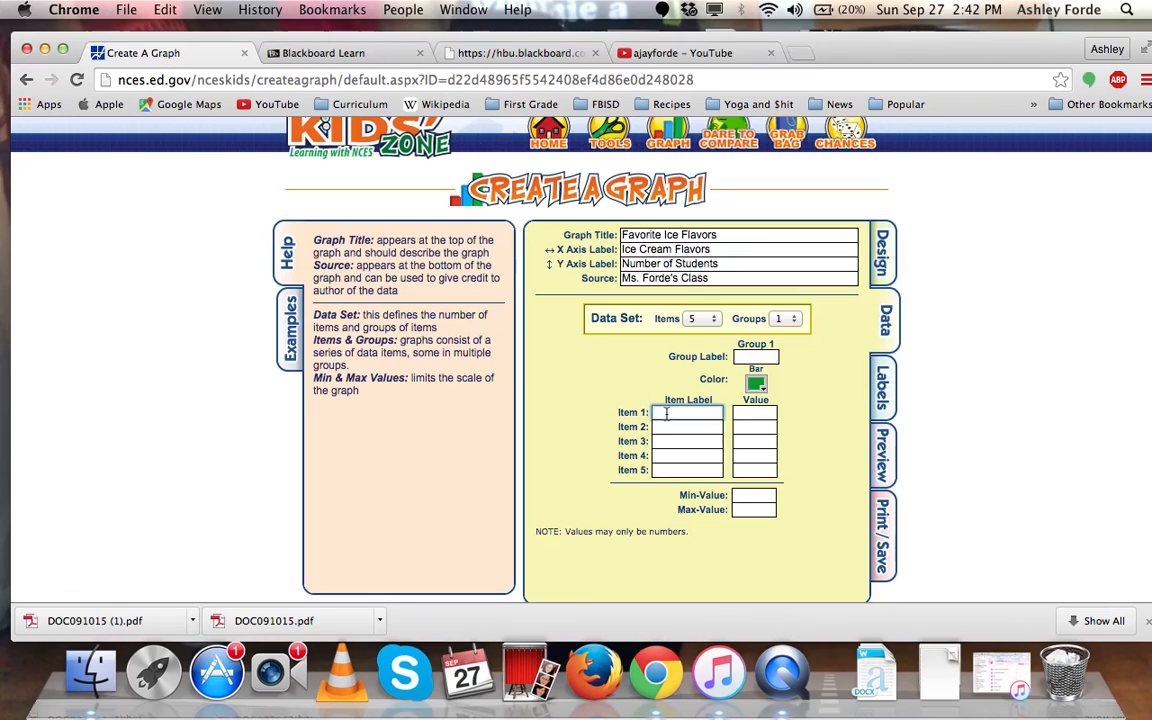
text(Vanilla)
key(Tab)
text(C)
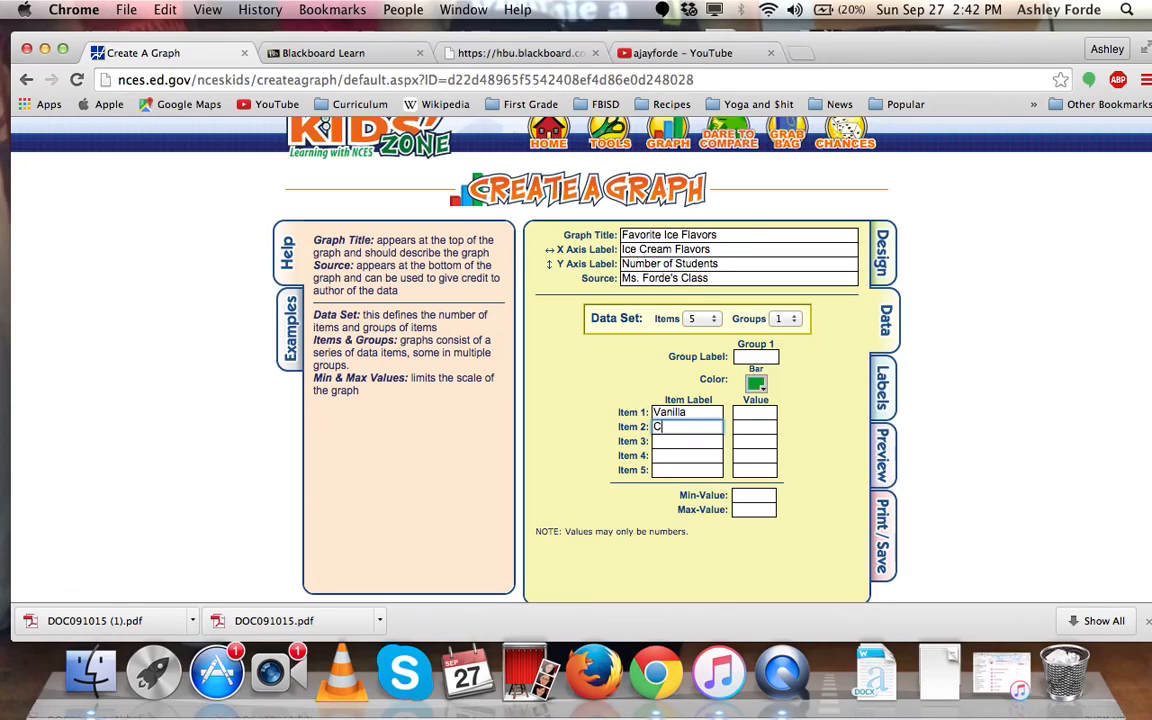
text(hocolate)
key(Tab)
text(Strawberr)
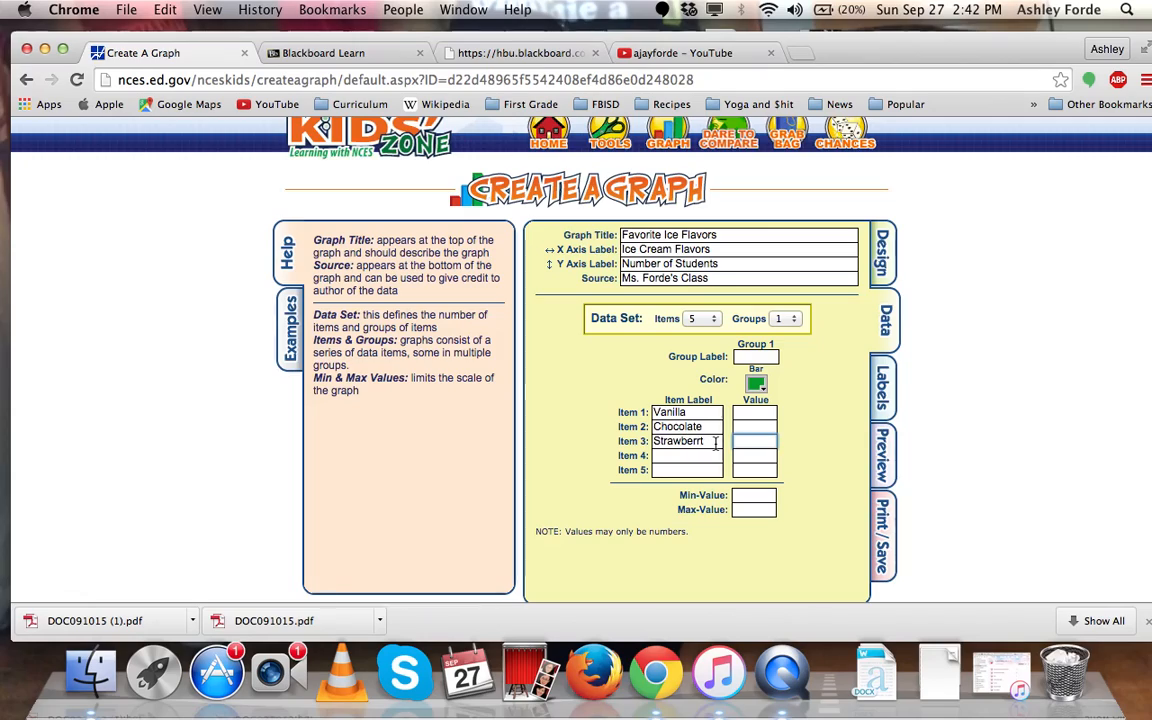
text(y)
key(Tab)
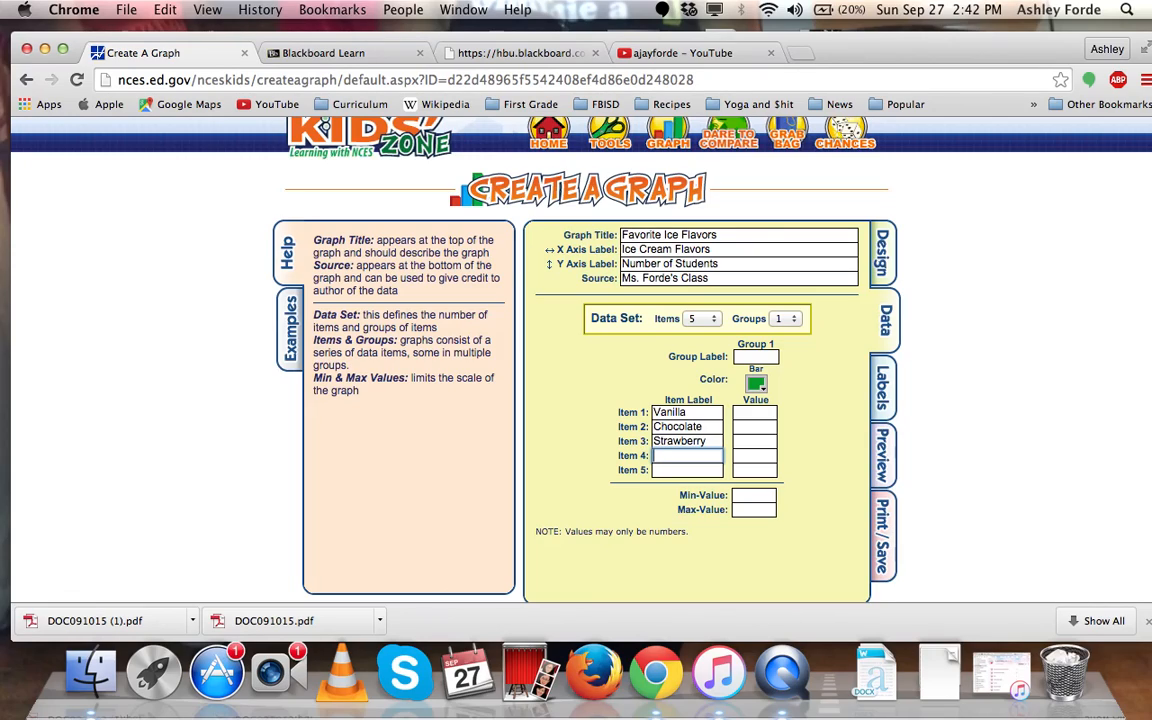
text(Cookie N Cream)
click(706, 319)
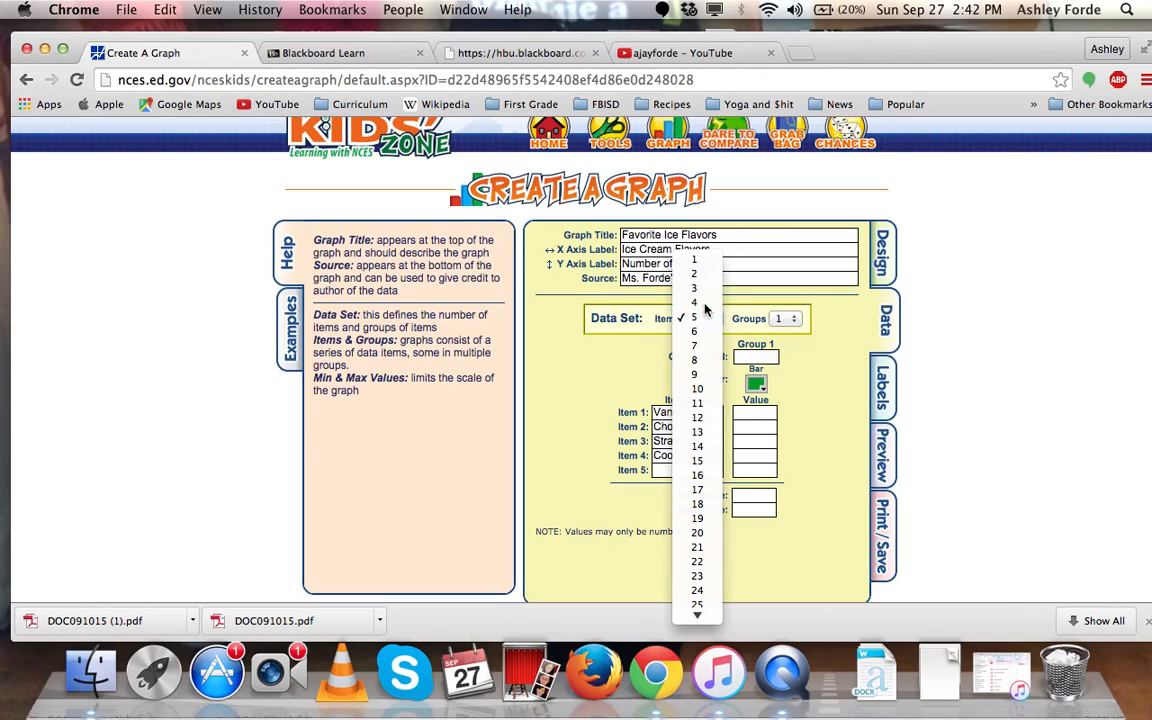
click(704, 304)
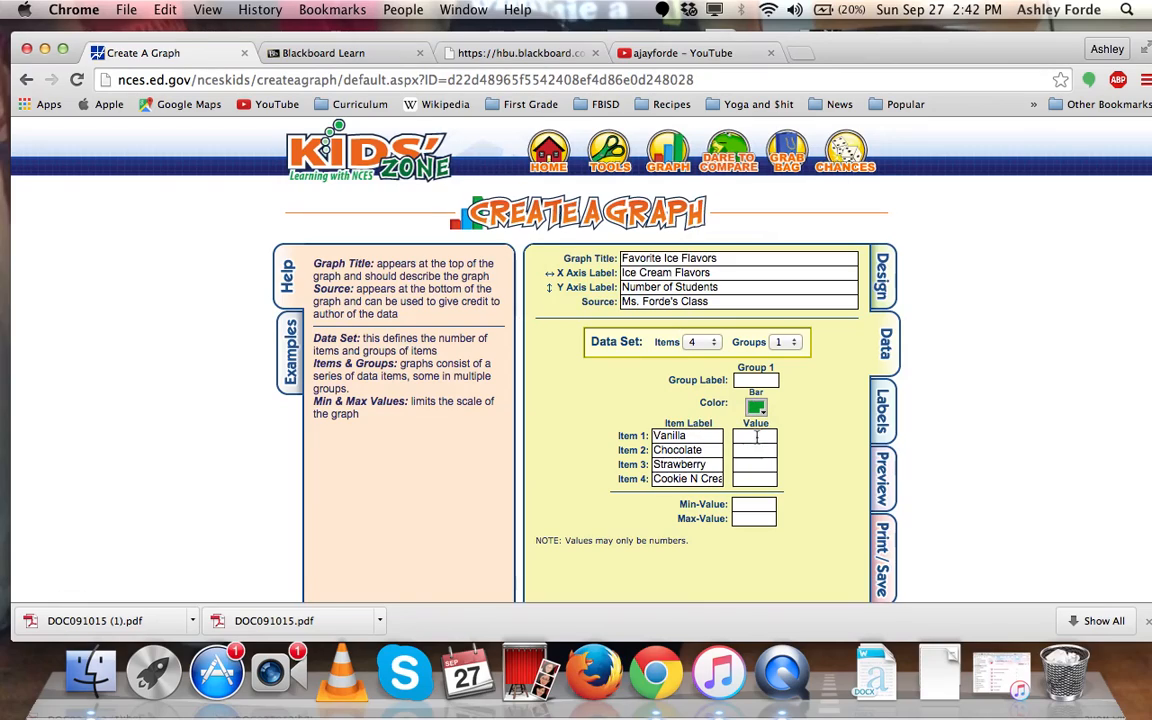
- Set the graph's scale to a minimum value of 0 and a maximum value of 20
click(757, 504)
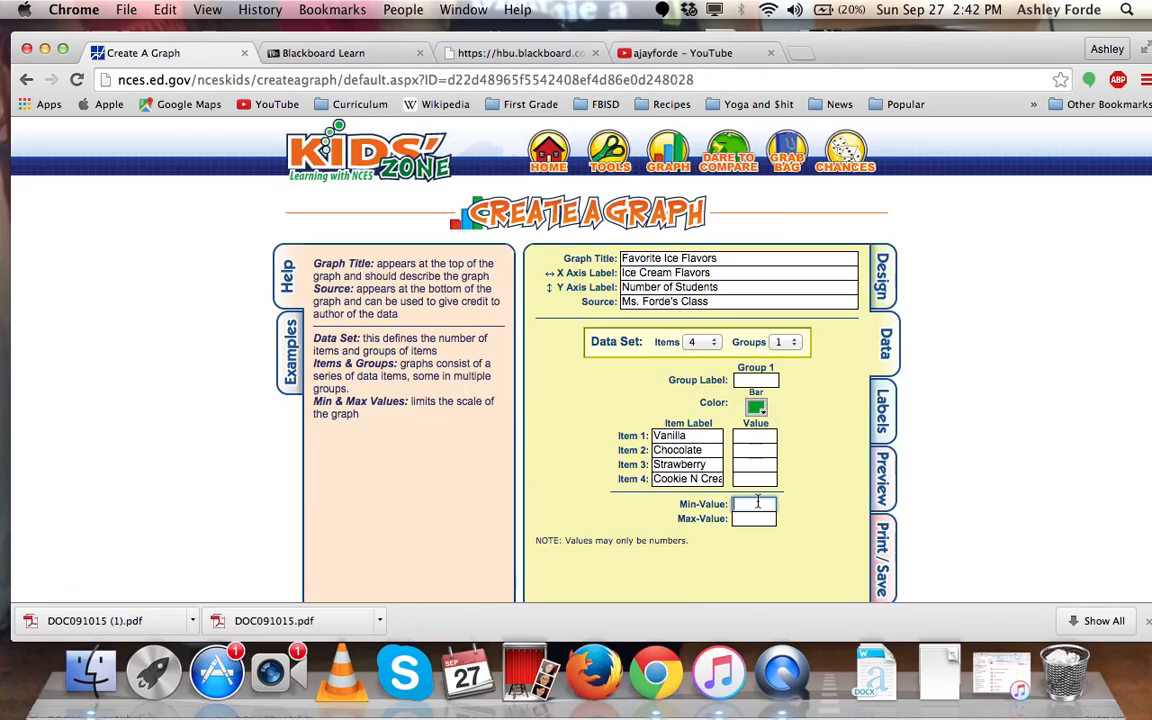
text(0)
click(757, 517)
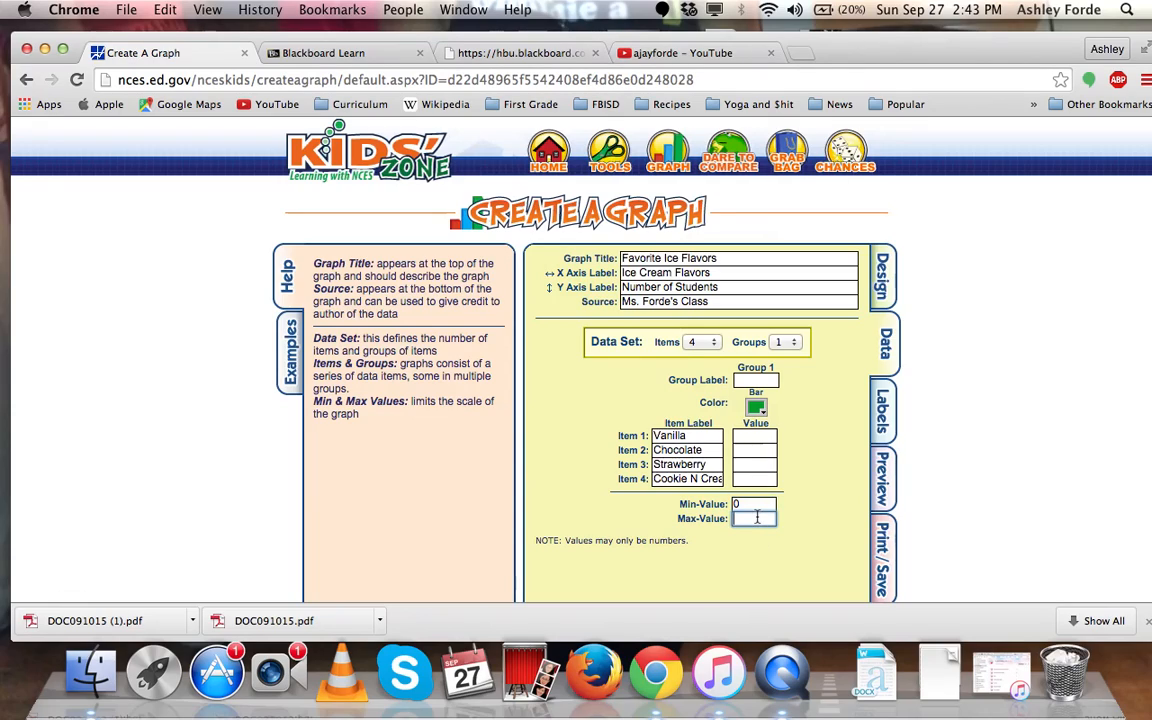
text(20)
- Enter the item values: 9 for Cookie N Cream, 3 for Strawberry, 6 for Chocolate and 2 for Vanilla
click(756, 437)
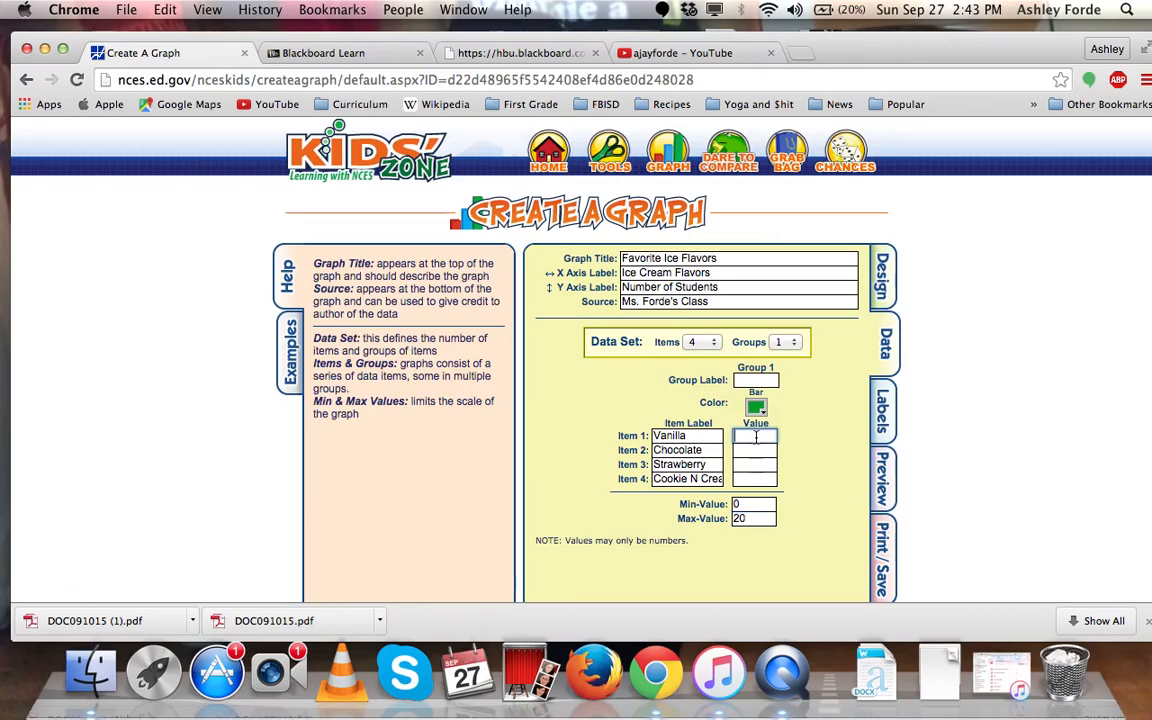
click(760, 480)
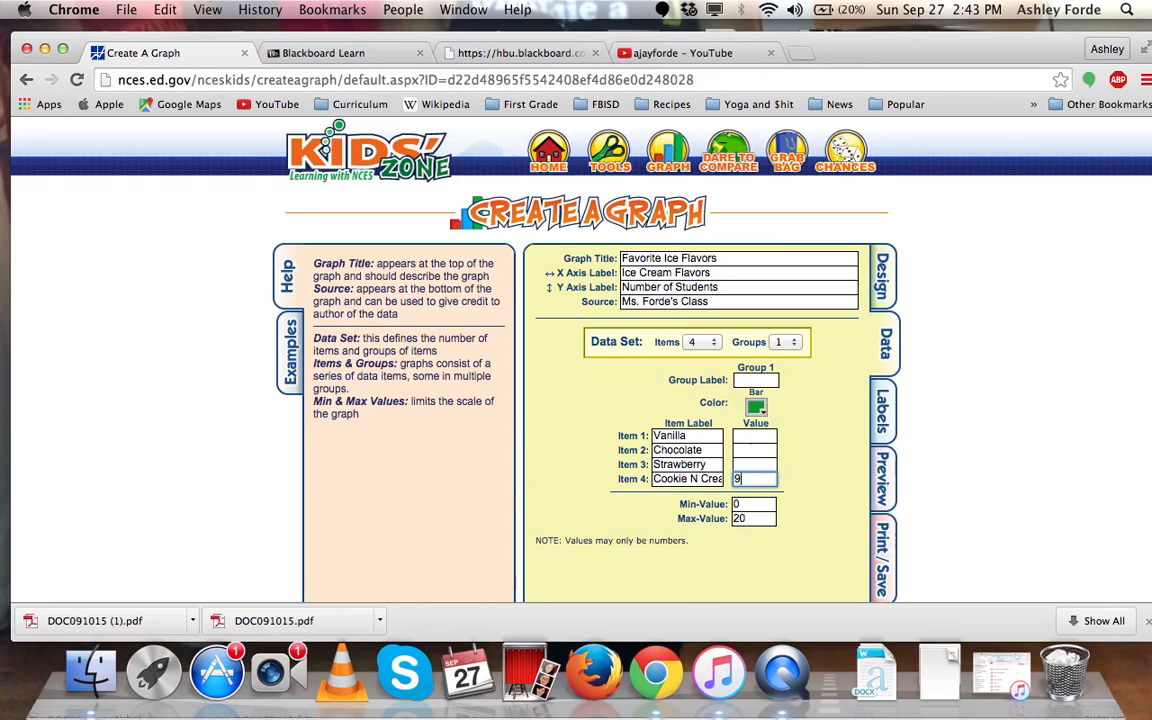
text(9)
click(757, 463)
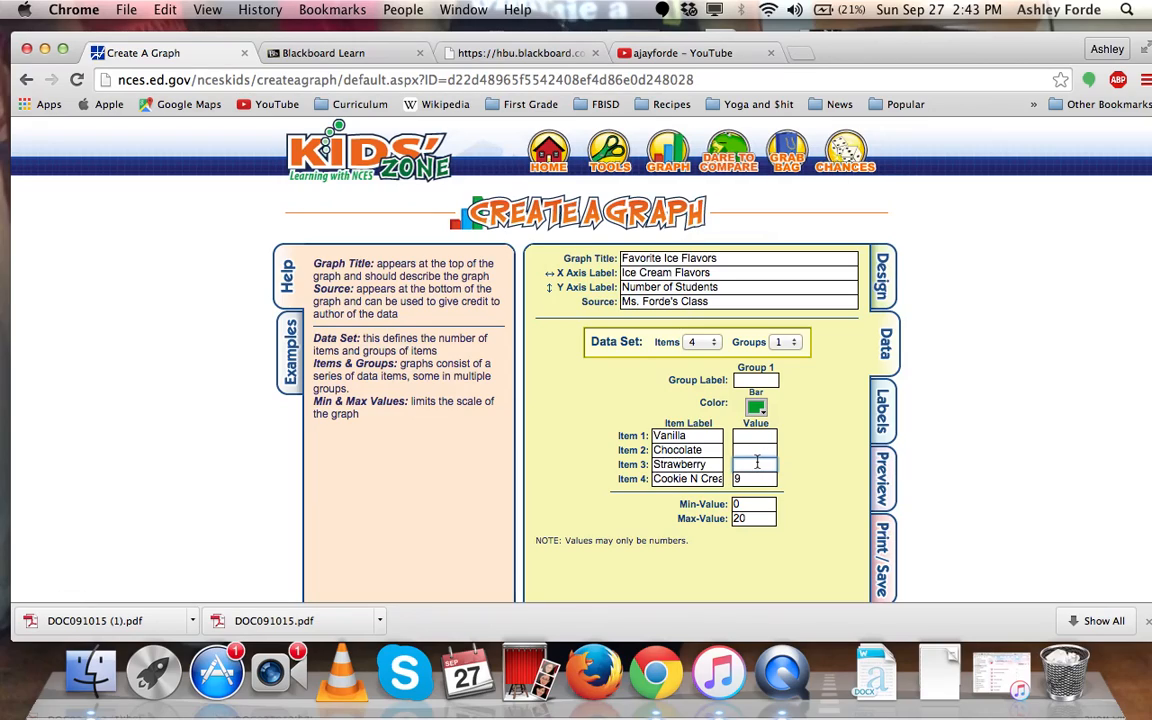
text(3)
click(751, 449)
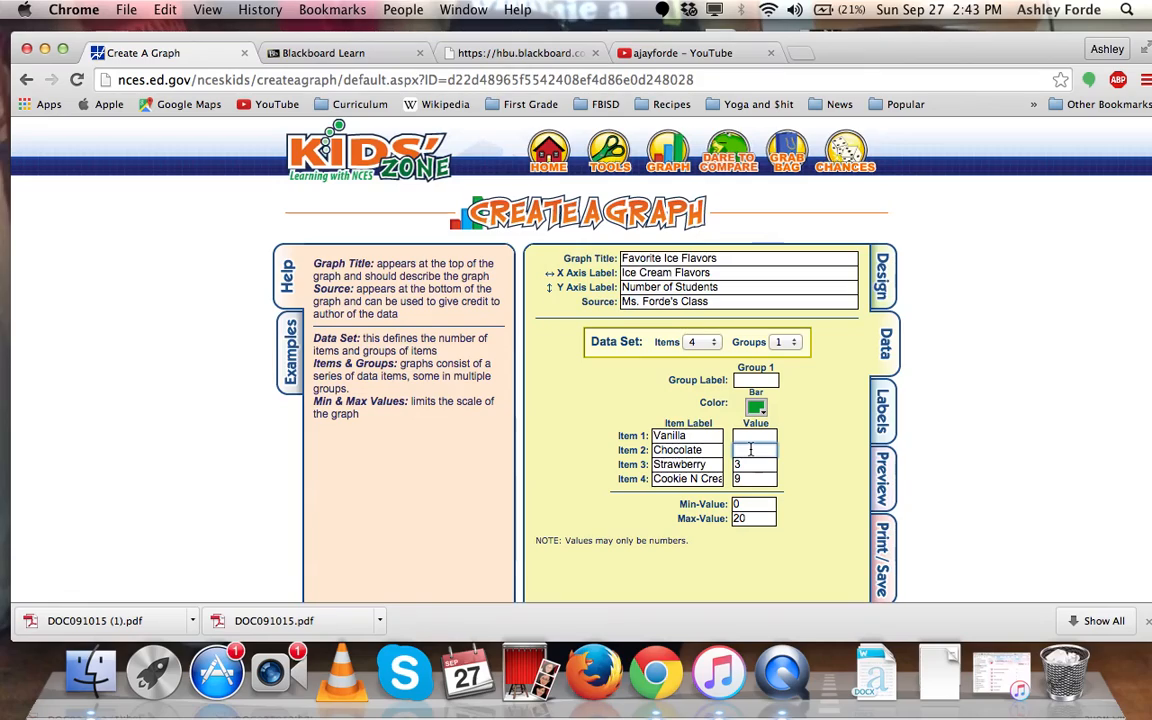
text(6)
click(751, 435)
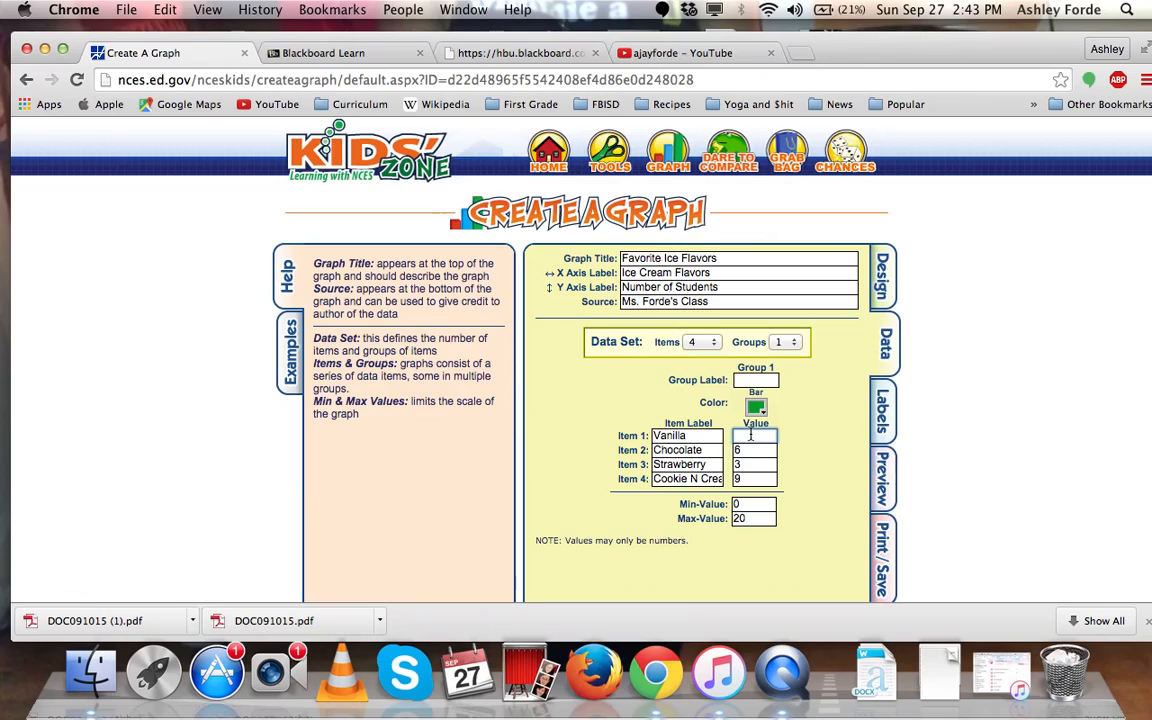
text(2)
- Set the graph's text to the wide, bold rounded font in lime green, and preview the graph
scroll(676, 500, down, 3)
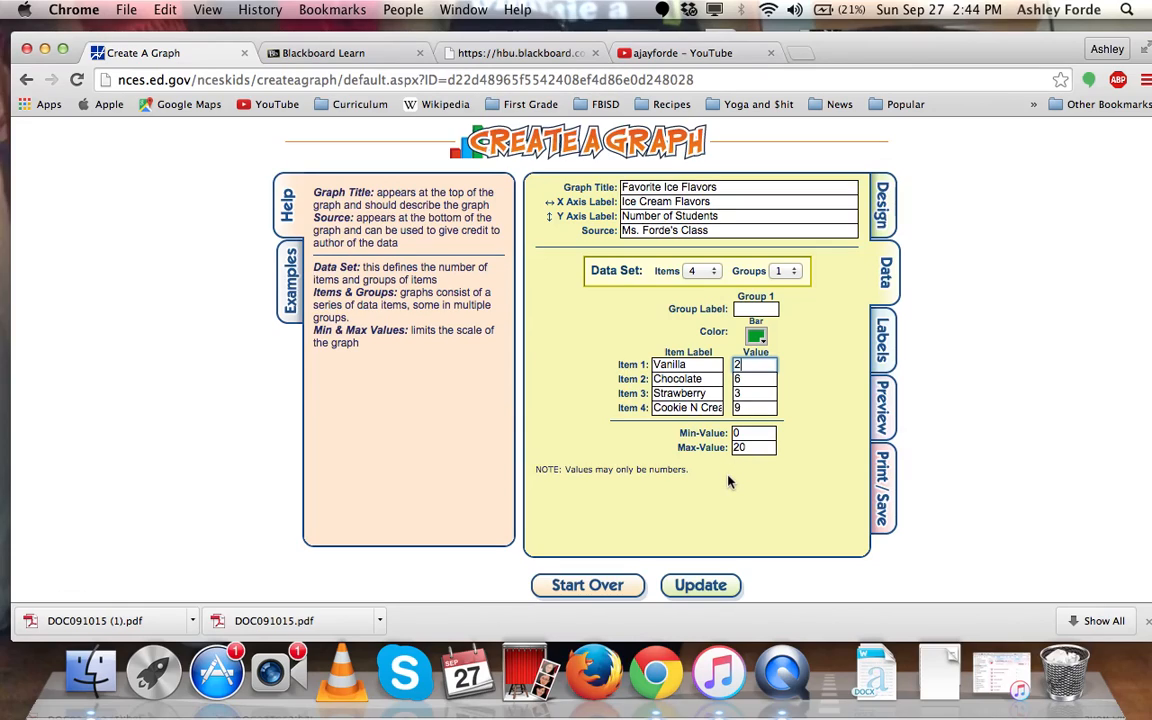
click(884, 352)
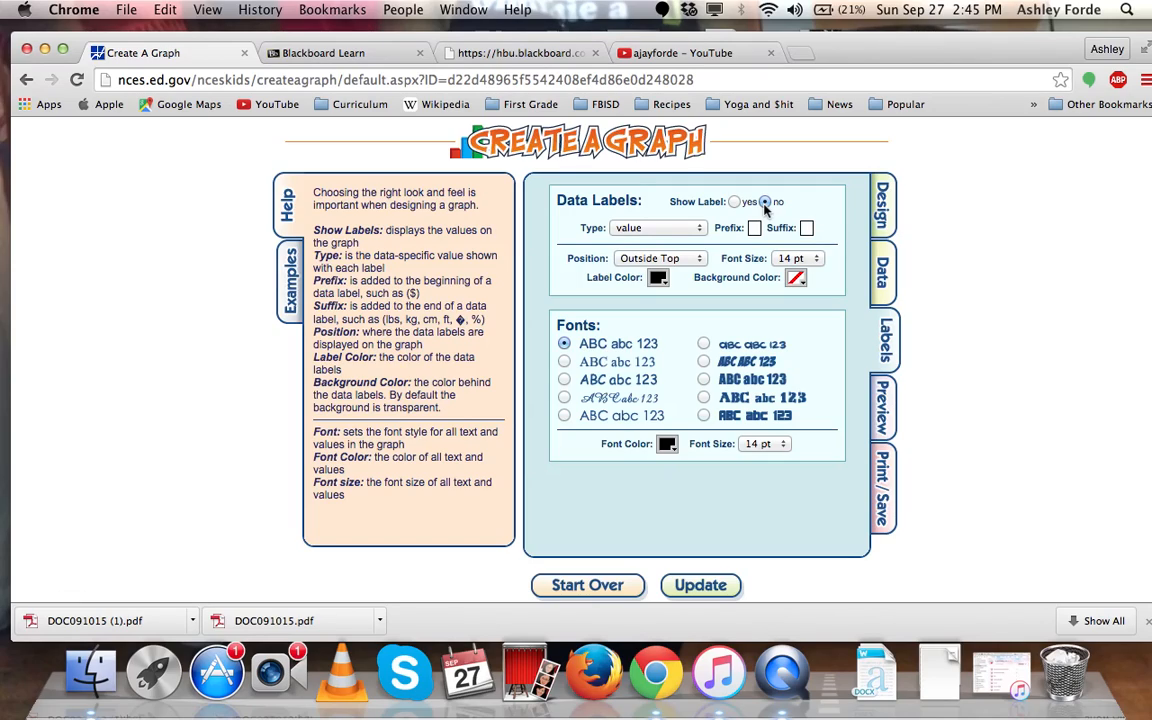
click(704, 344)
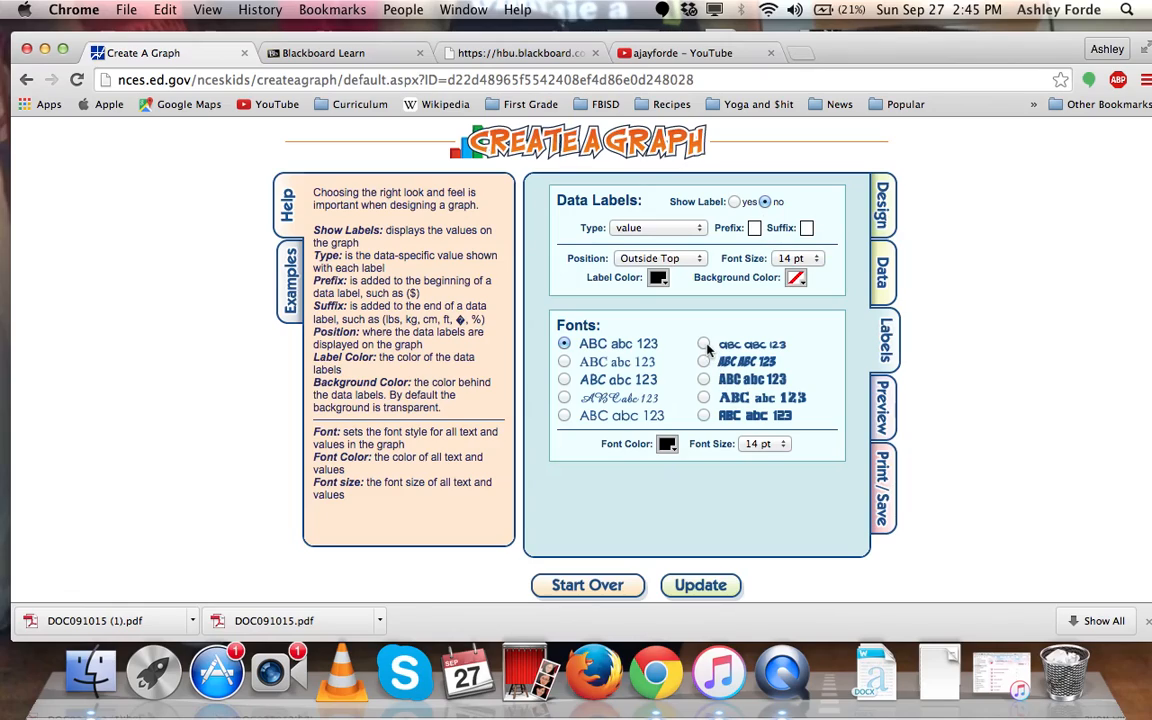
click(670, 445)
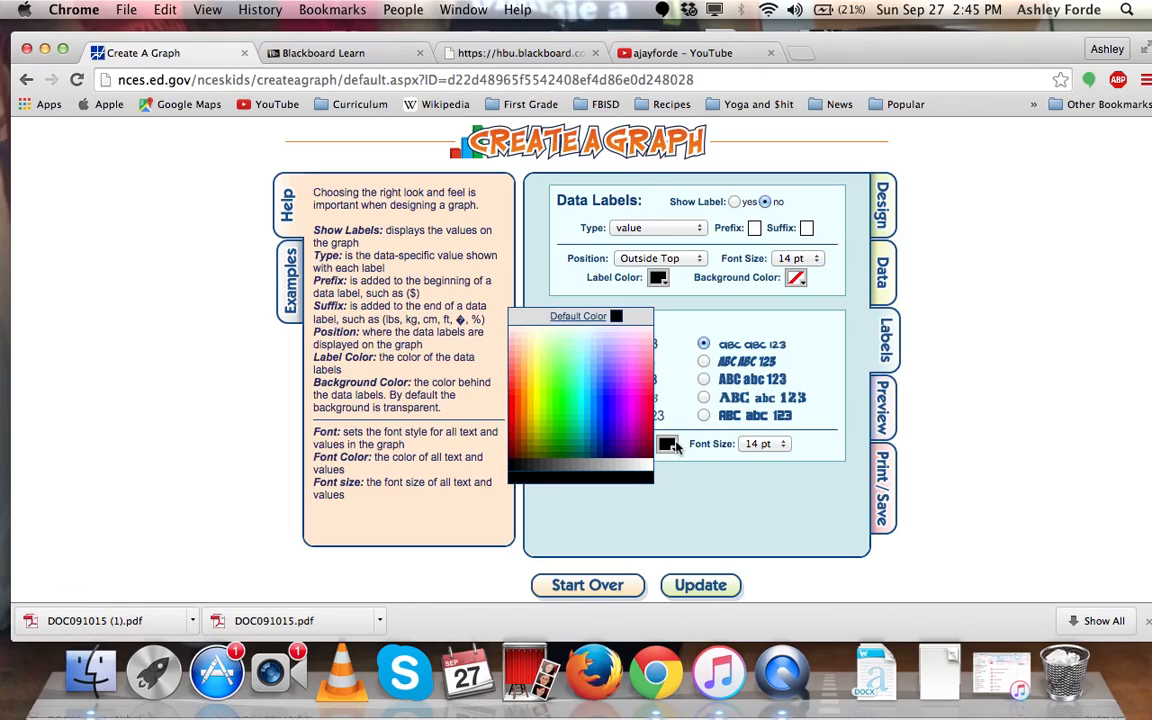
click(543, 402)
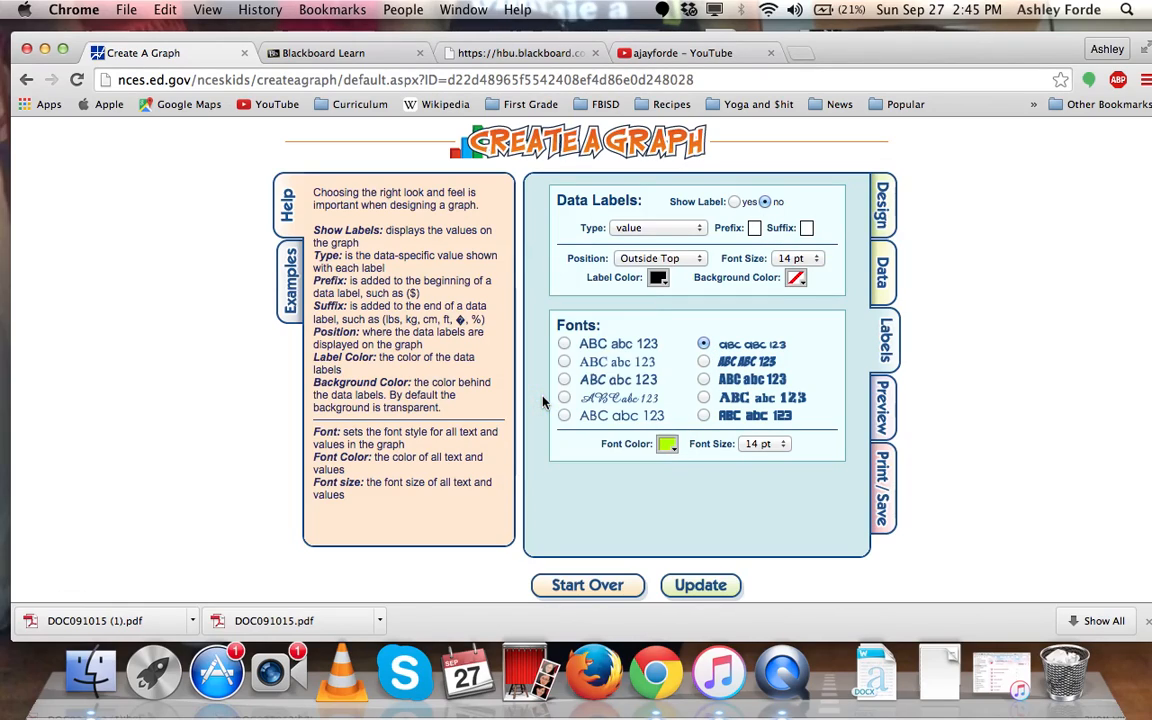
click(886, 413)
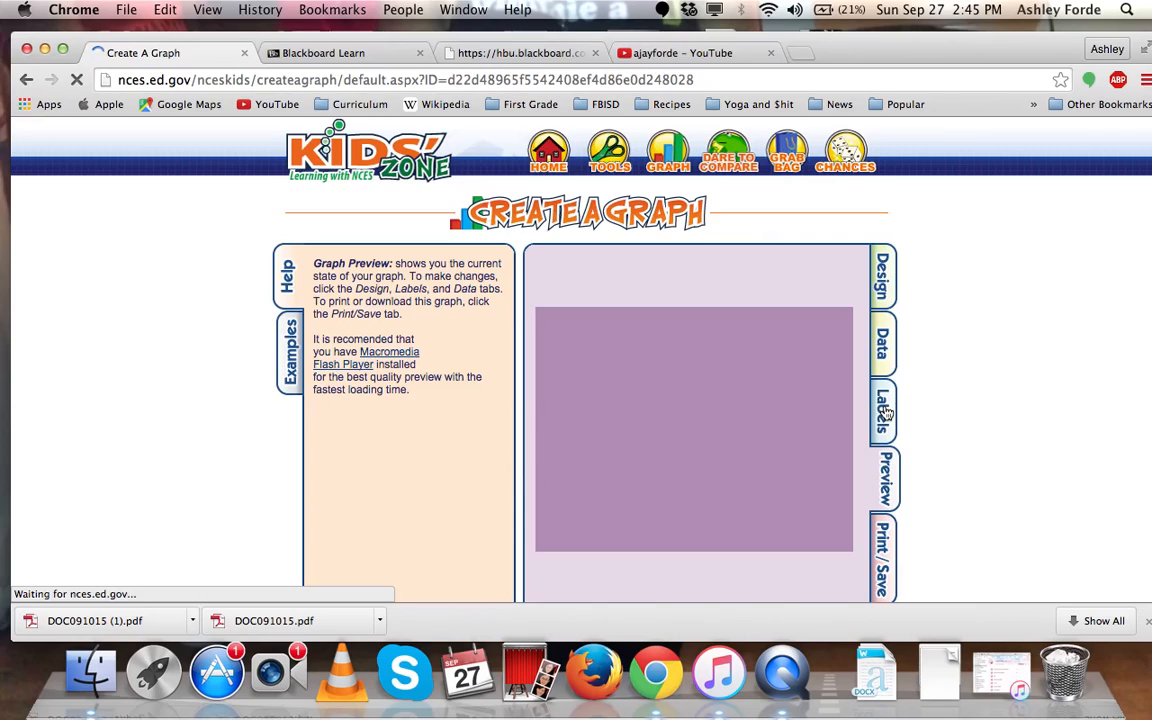
- Reset the graph's font color to the default black and preview the graph
scroll(789, 420, down, 3)
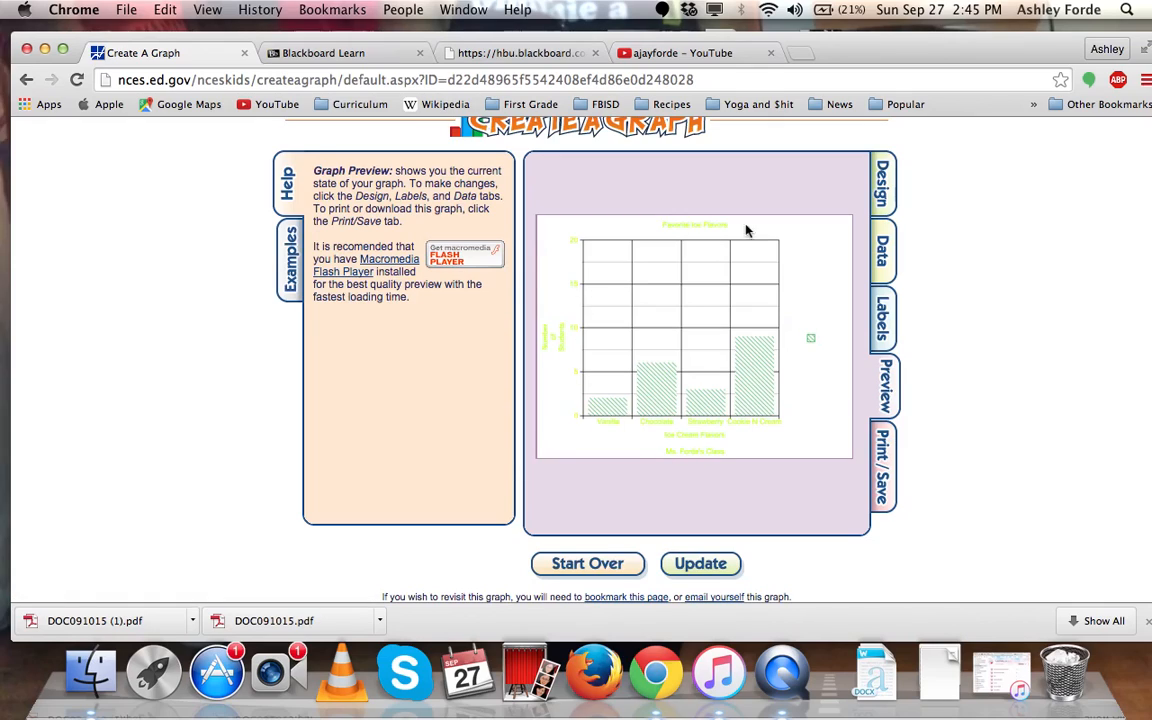
click(884, 316)
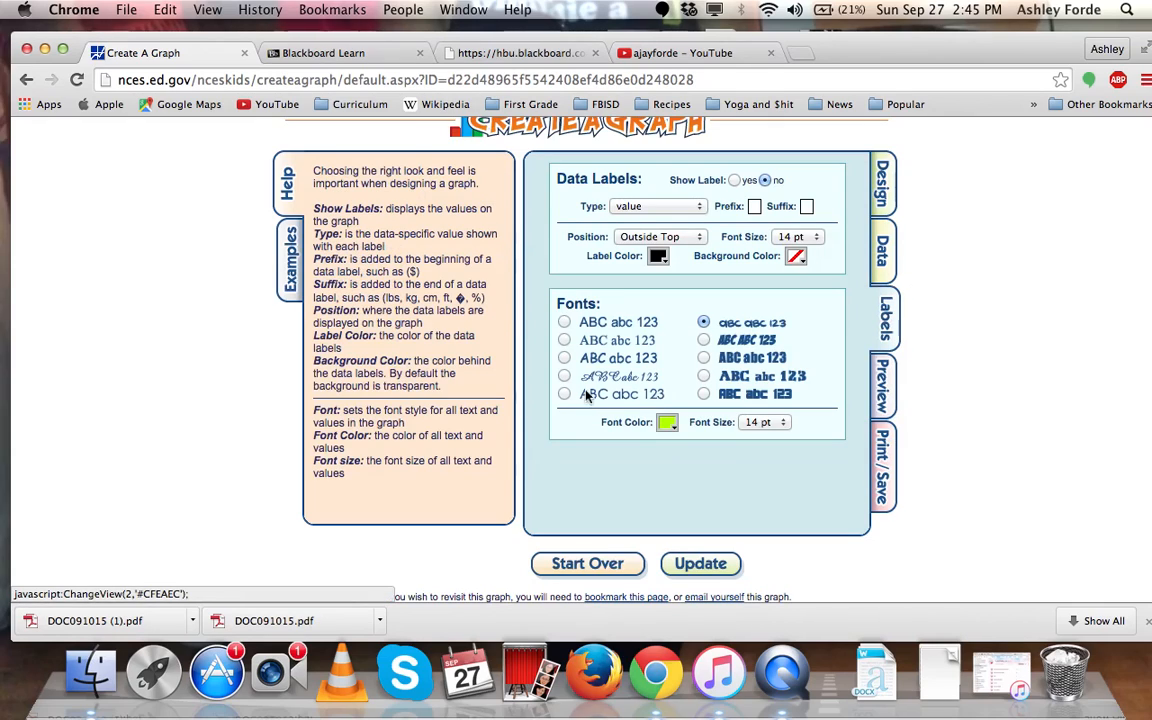
click(668, 424)
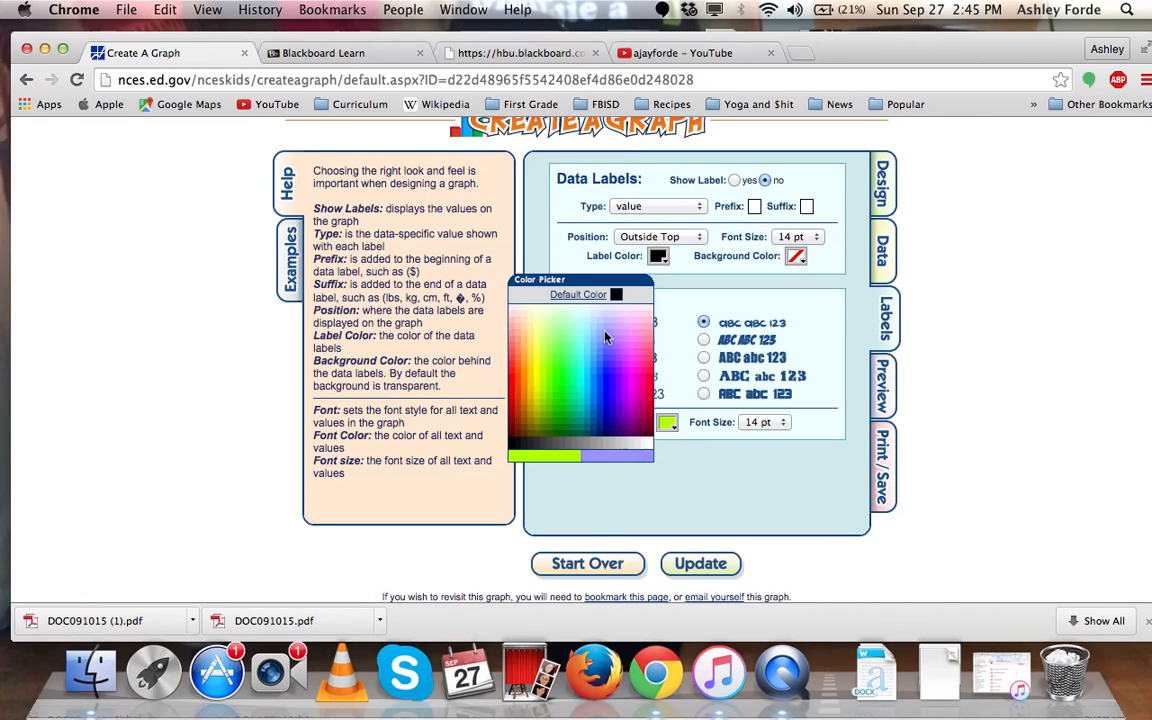
click(617, 297)
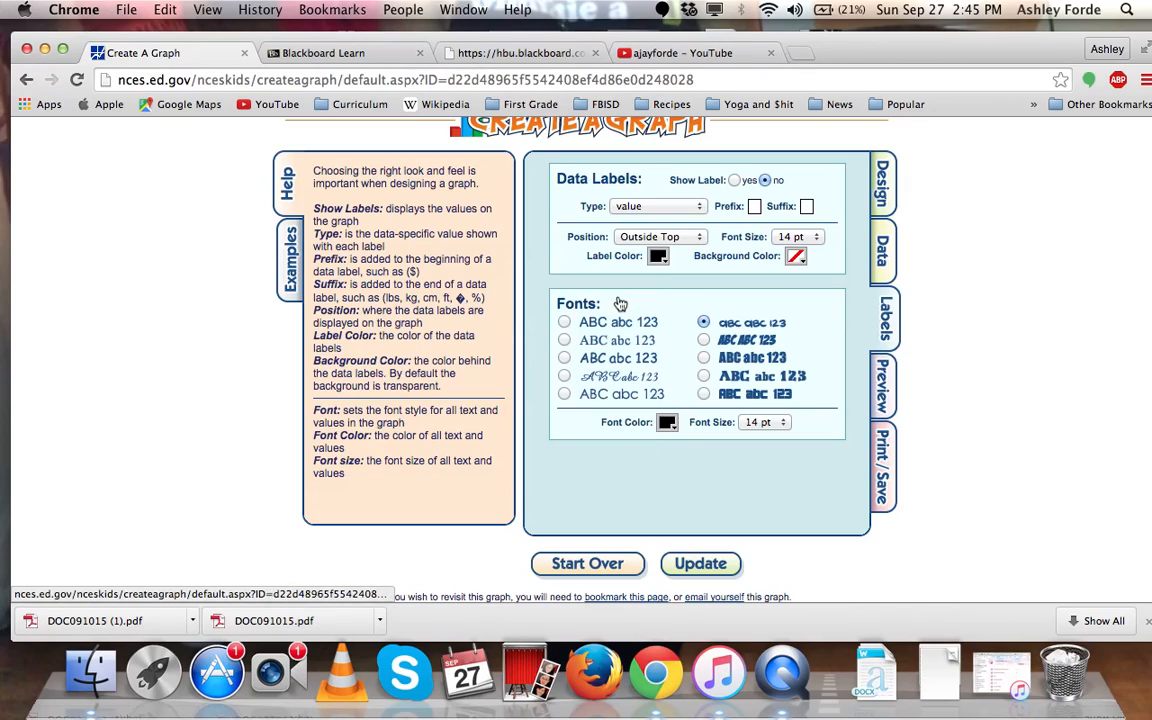
click(888, 382)
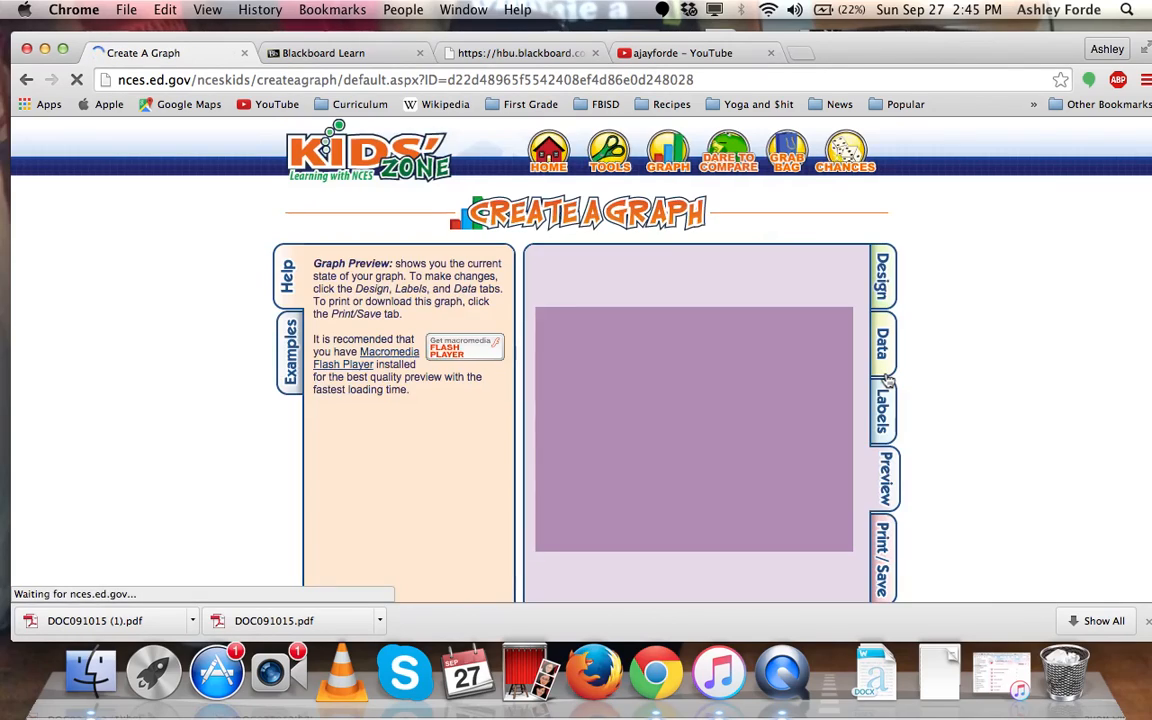
scroll(727, 416, down, 3)
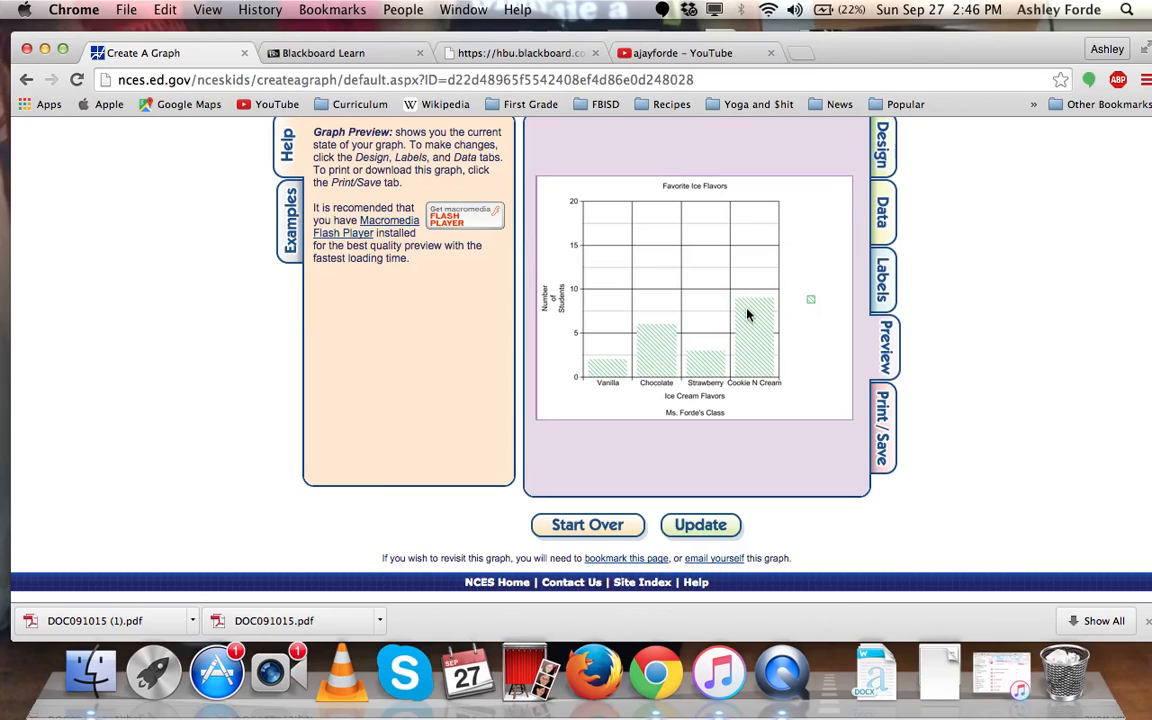
scroll(747, 315, up, 1)
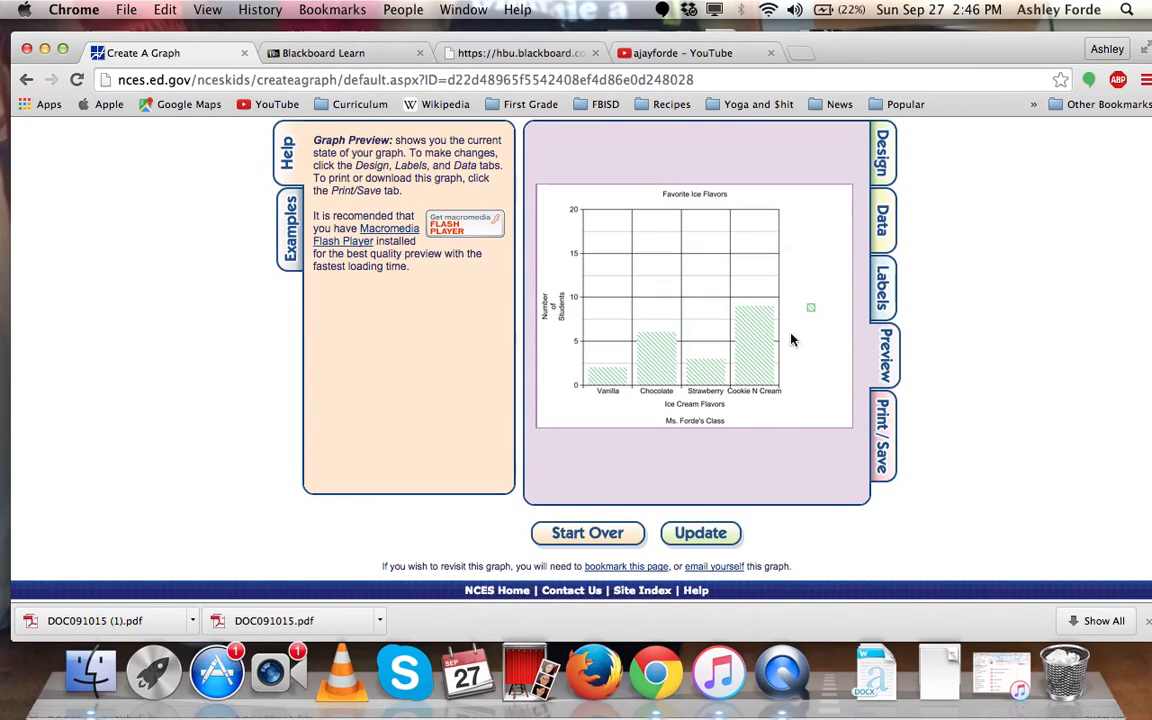
- Review the print and save options, and copy the finished bar graph to a new graph project
click(889, 452)
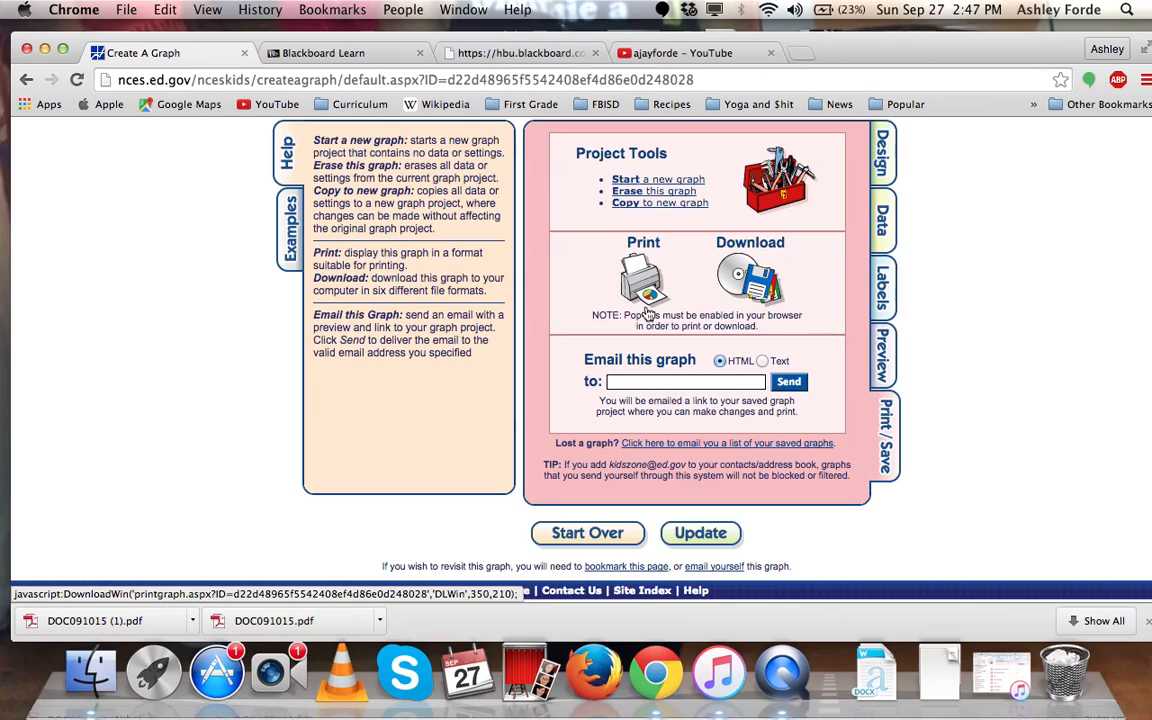
click(882, 350)
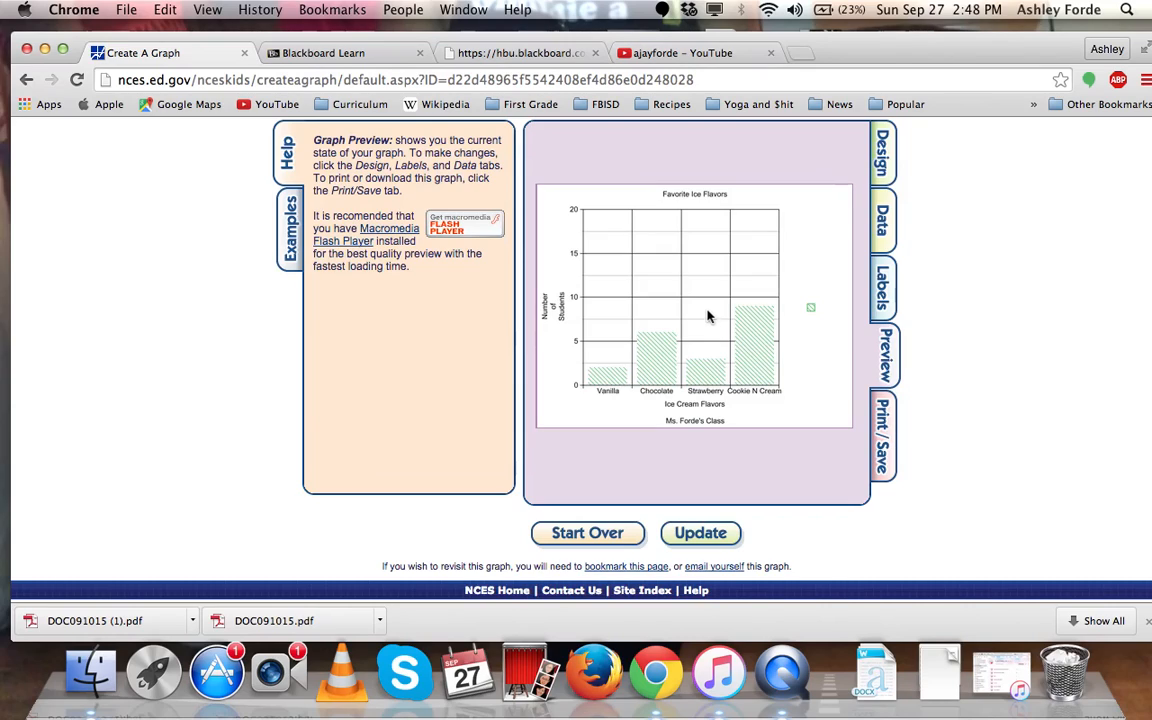
click(876, 428)
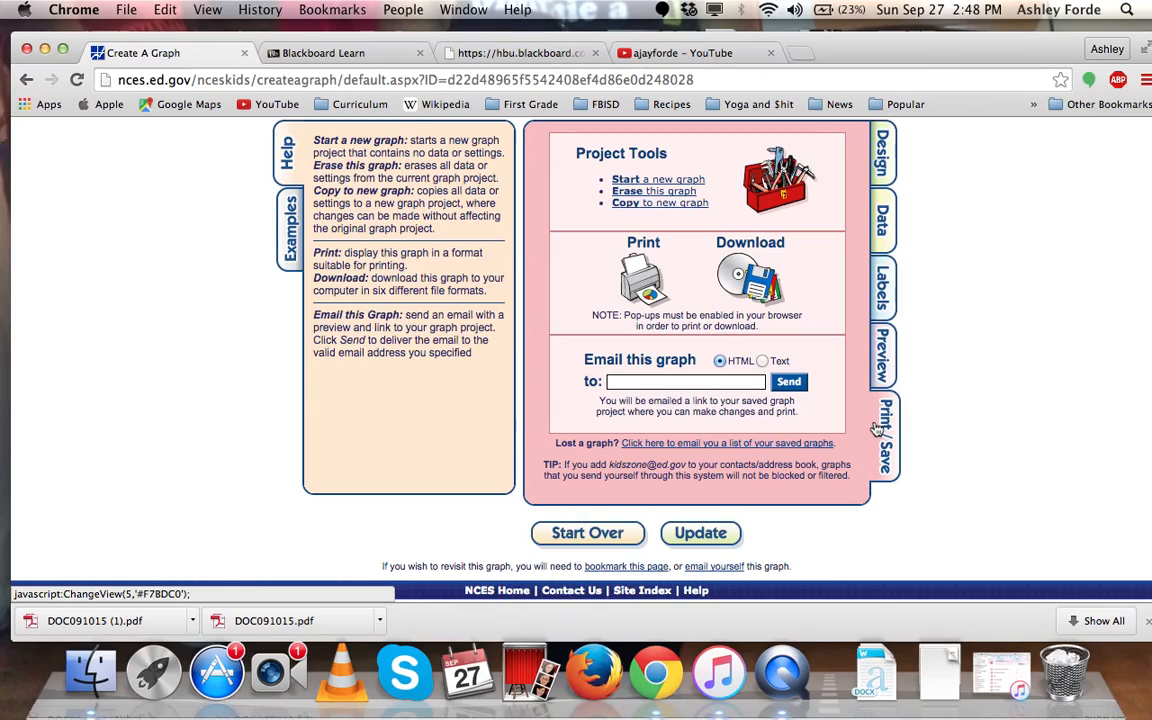
click(683, 206)
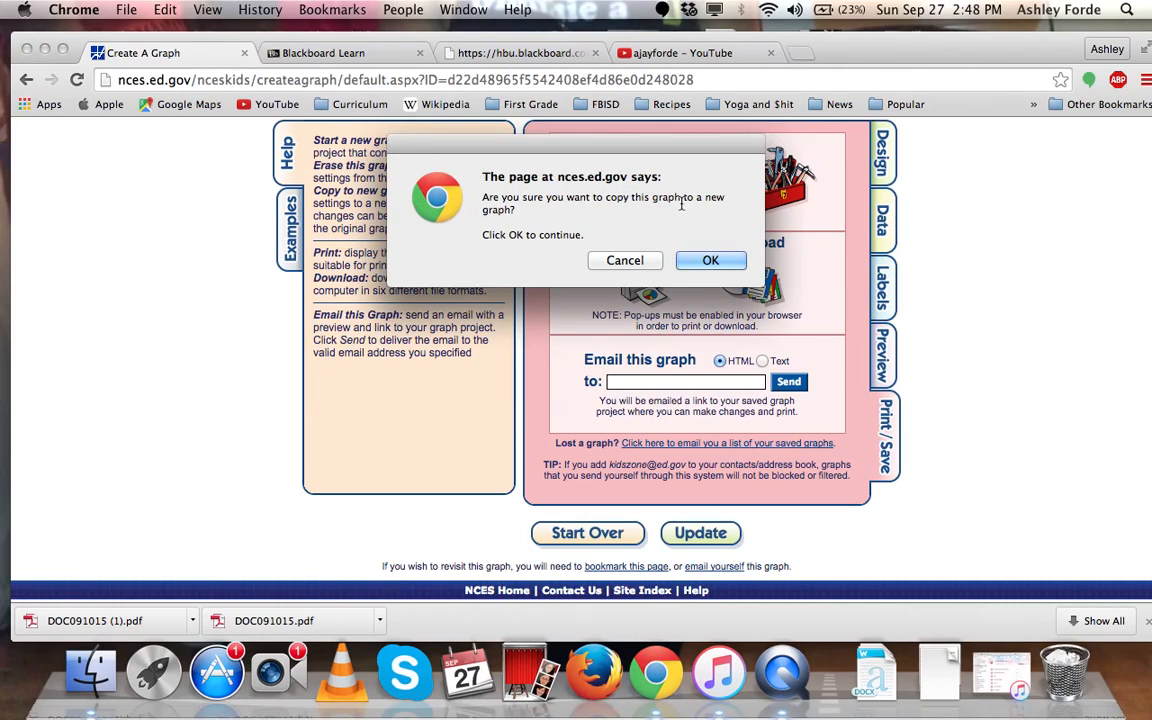
click(705, 261)
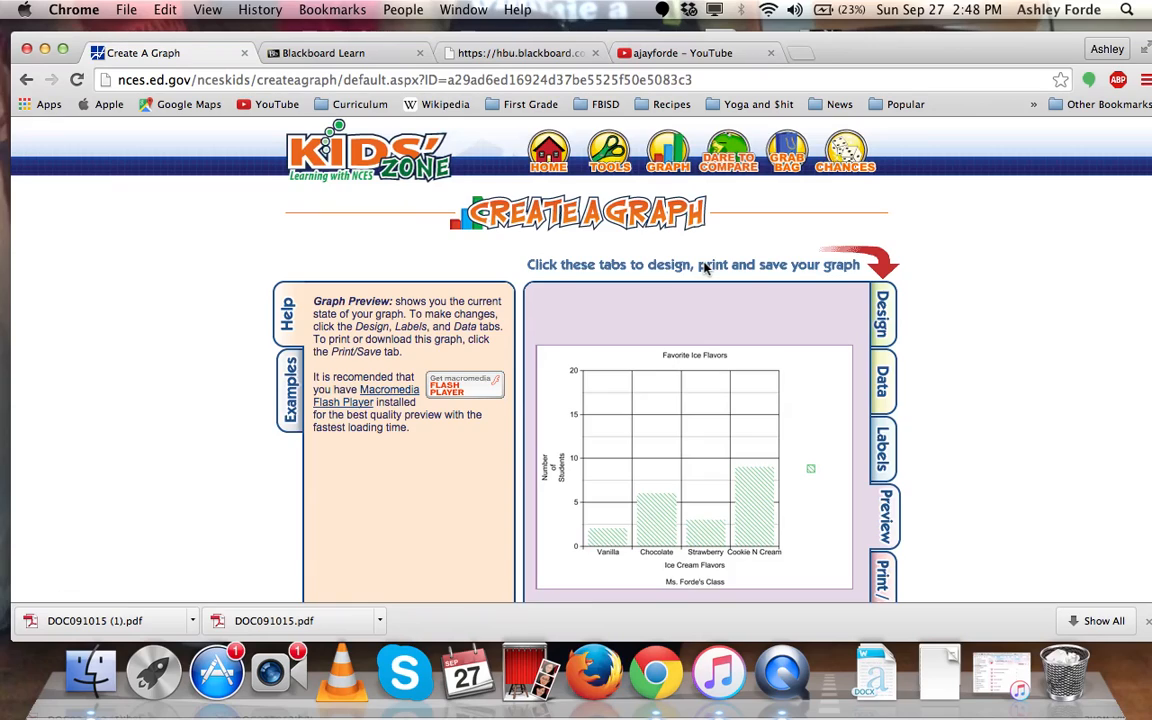
- Change the copied graph's type to Line and preview it
scroll(704, 268, down, 2)
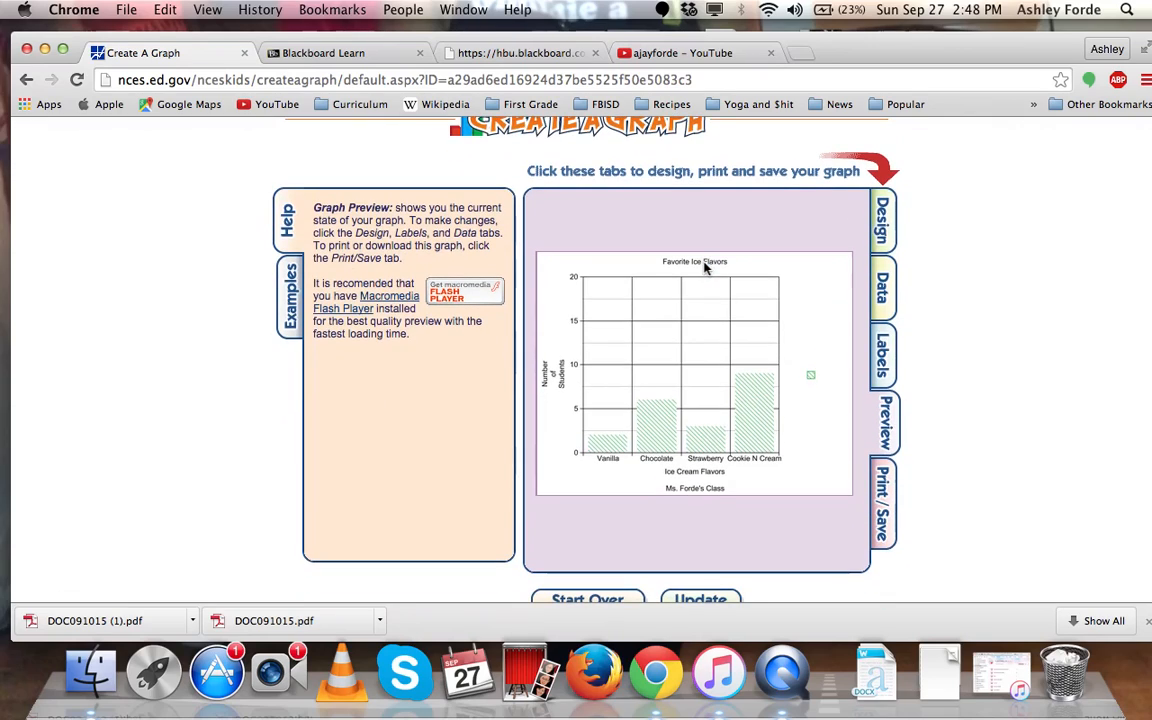
click(886, 220)
click(622, 282)
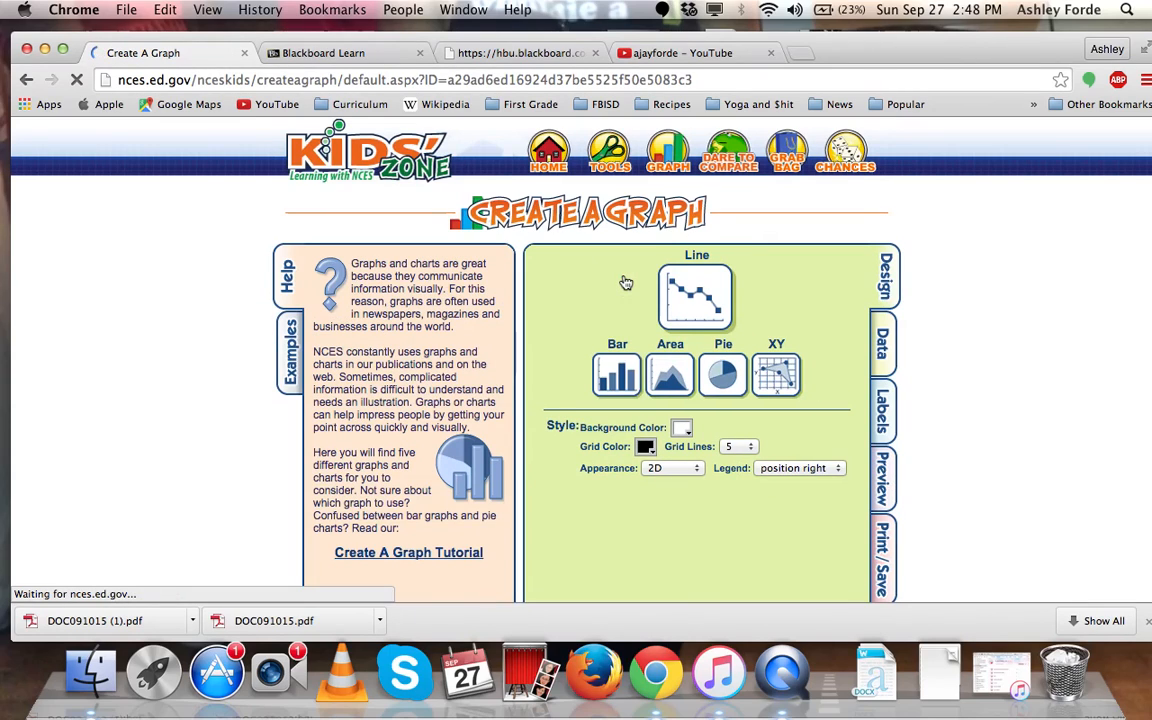
scroll(659, 368, down, 2)
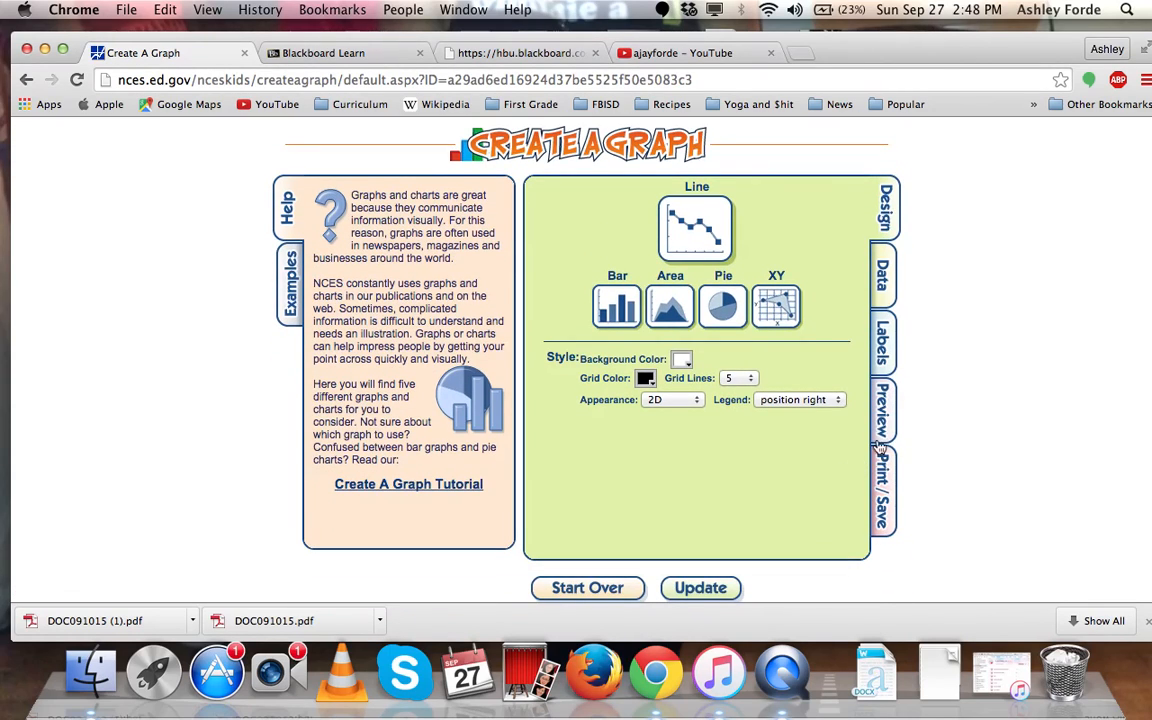
click(886, 422)
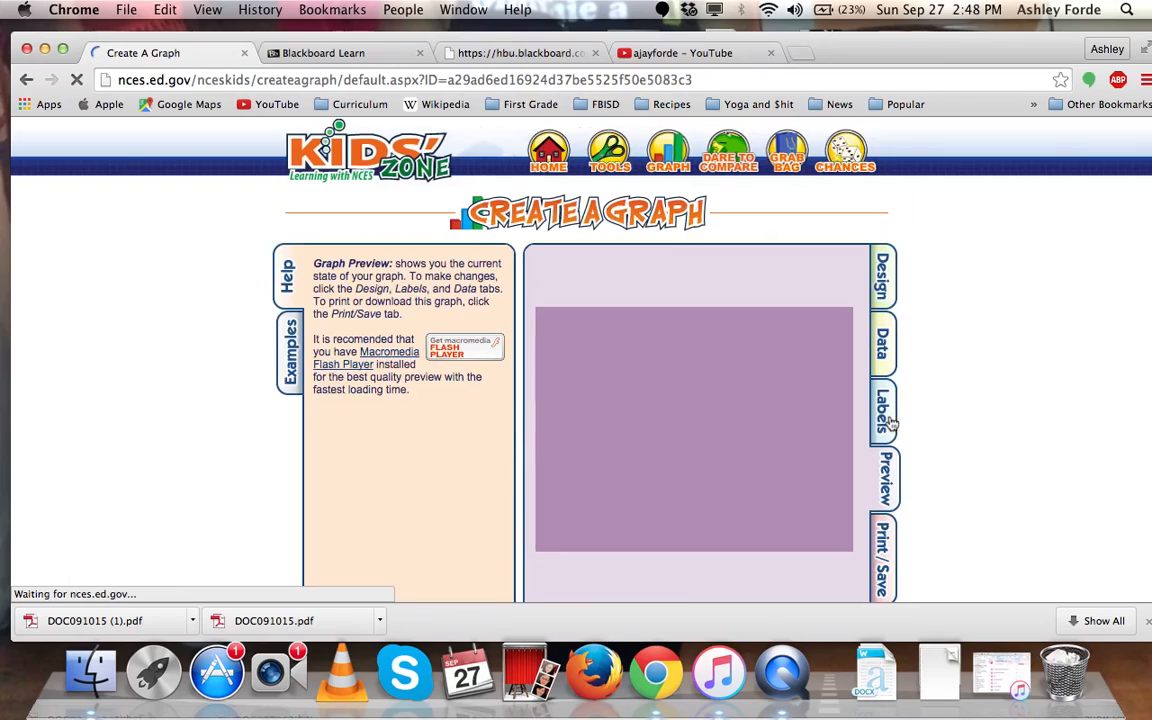